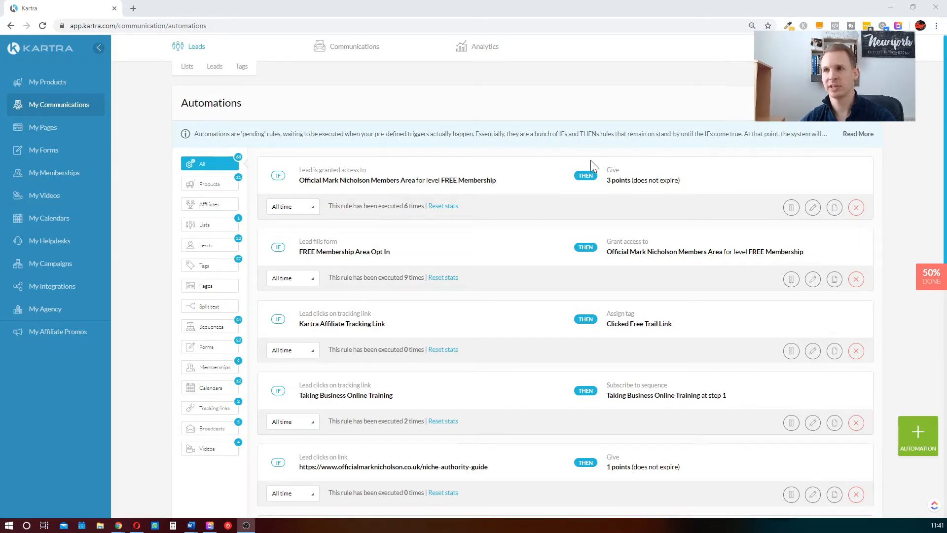
# Review the existing automation rules, loading more entries to examine their IF triggers and THEN actions
pyautogui.scroll(-3, 594, 162)
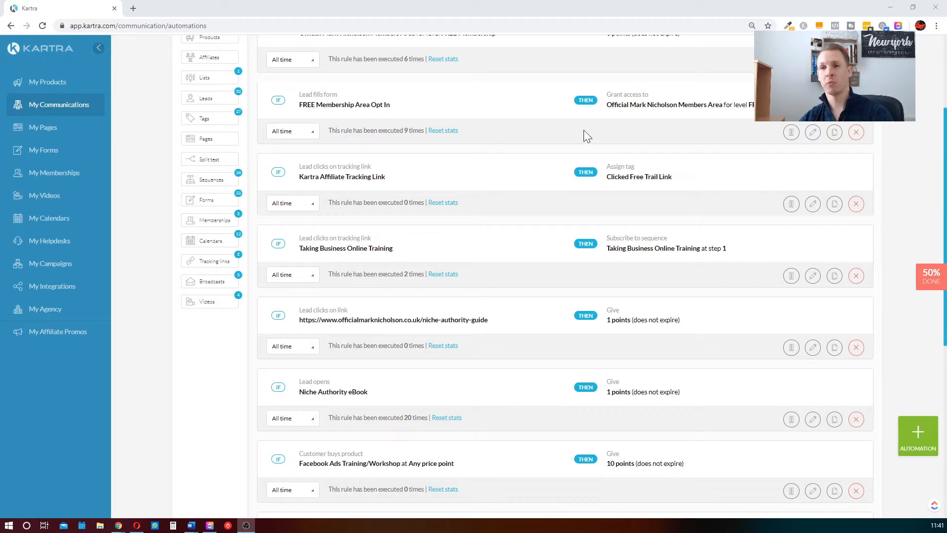
pyautogui.scroll(-1, 576, 92)
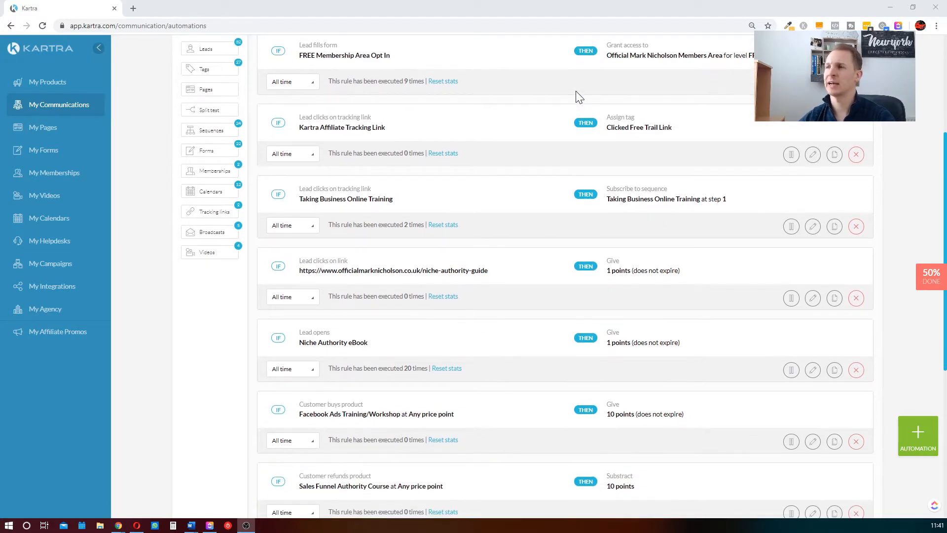
pyautogui.scroll(-2, 579, 96)
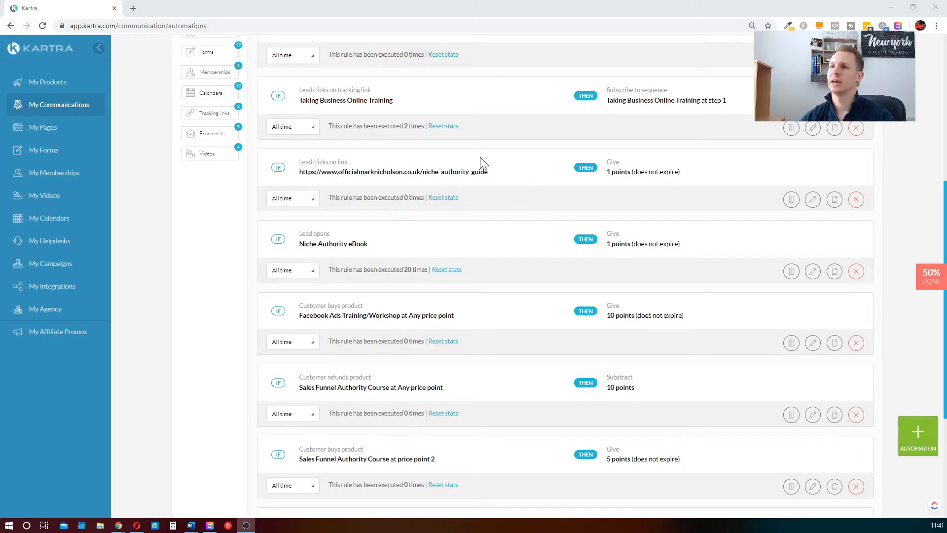
pyautogui.scroll(-4, 629, 205)
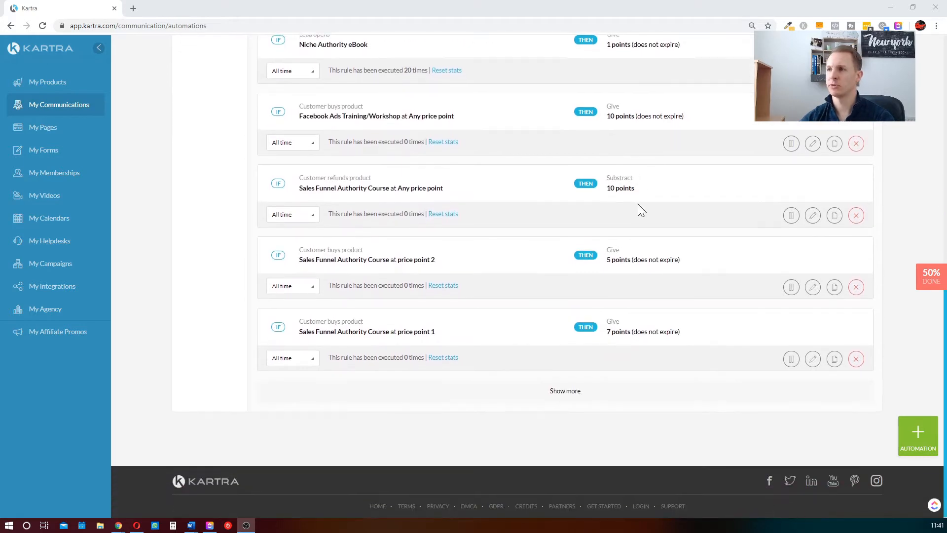
pyautogui.click(566, 394)
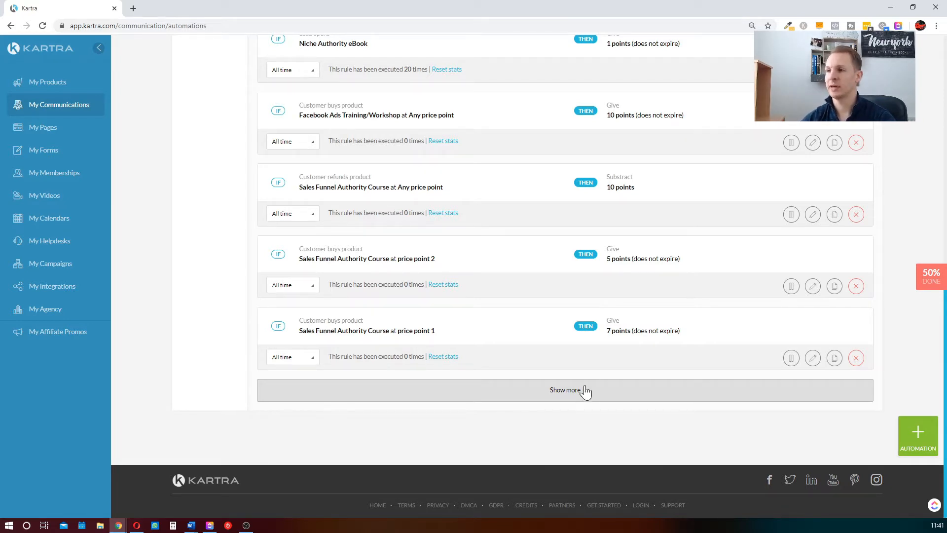
pyautogui.click(566, 393)
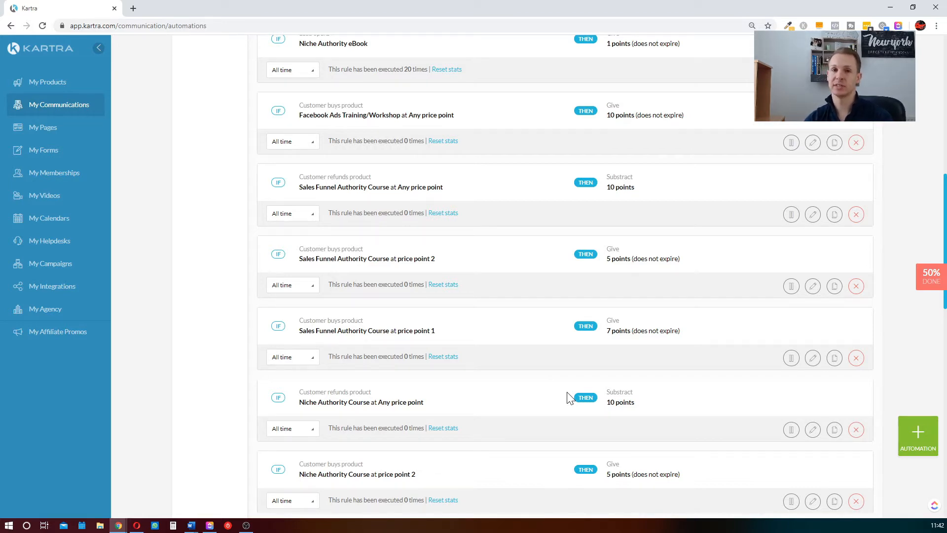
pyautogui.scroll(-13, 538, 347)
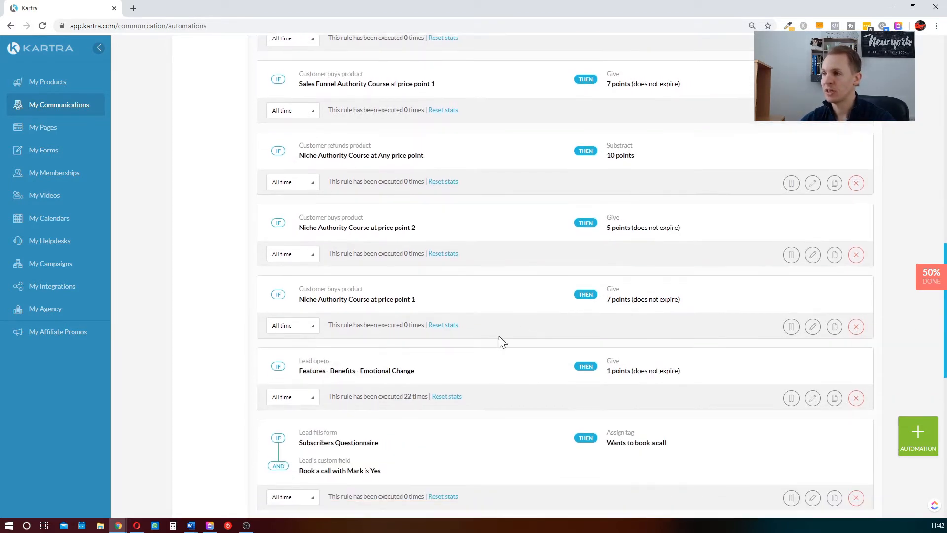
pyautogui.scroll(2, 586, 340)
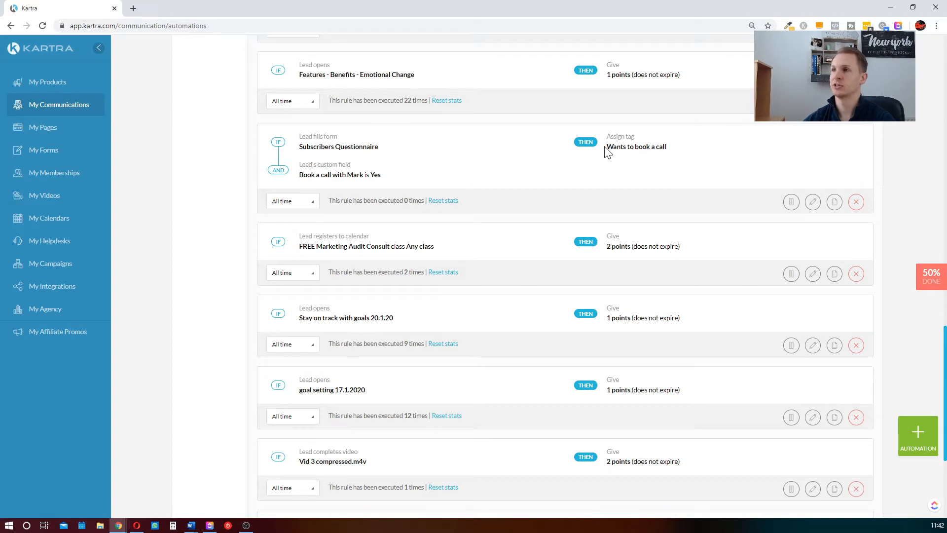
pyautogui.scroll(-5, 528, 194)
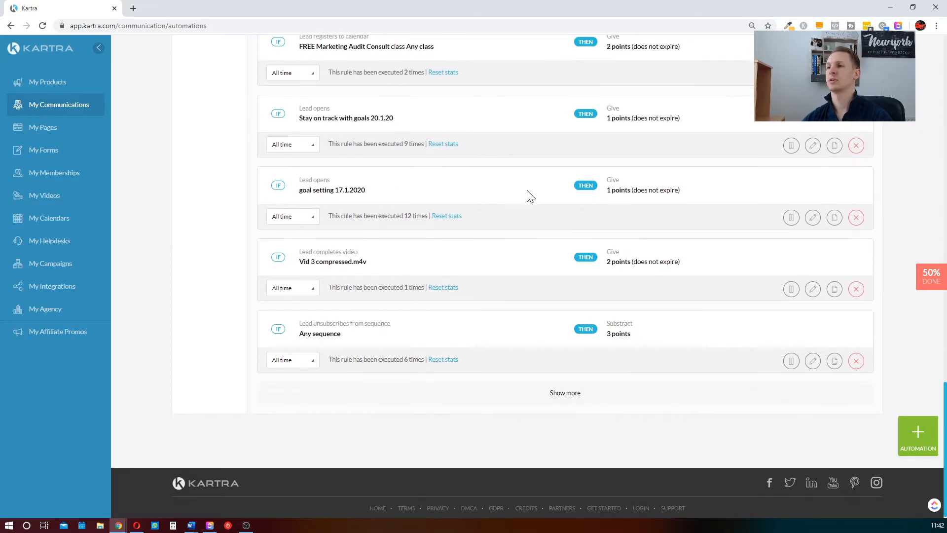
pyautogui.click(504, 400)
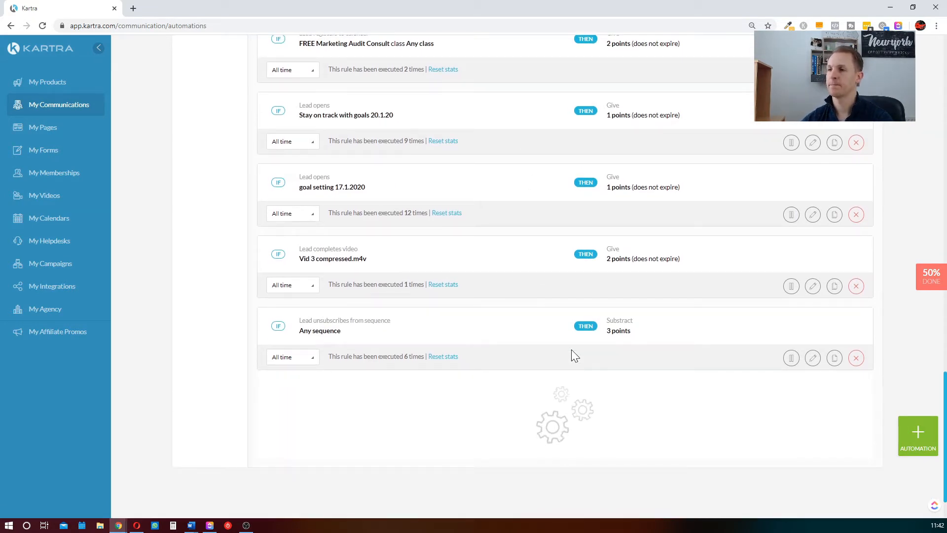
pyautogui.scroll(-3, 569, 365)
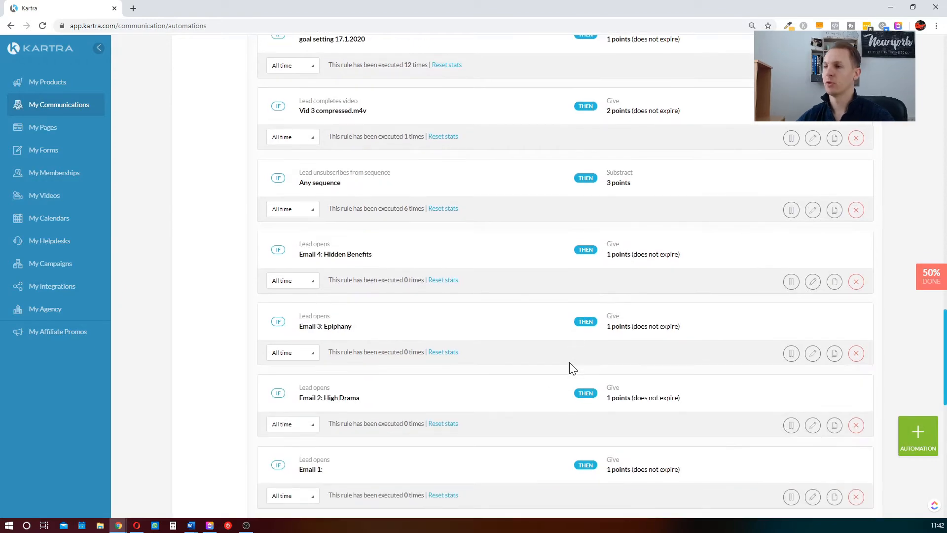
pyautogui.scroll(-4, 569, 362)
pyautogui.scroll(14, 569, 362)
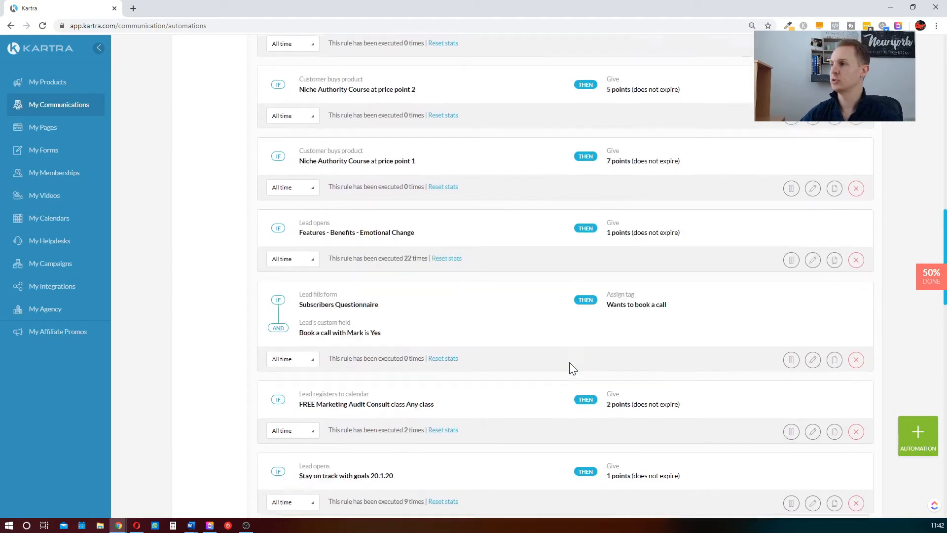
pyautogui.scroll(15, 569, 363)
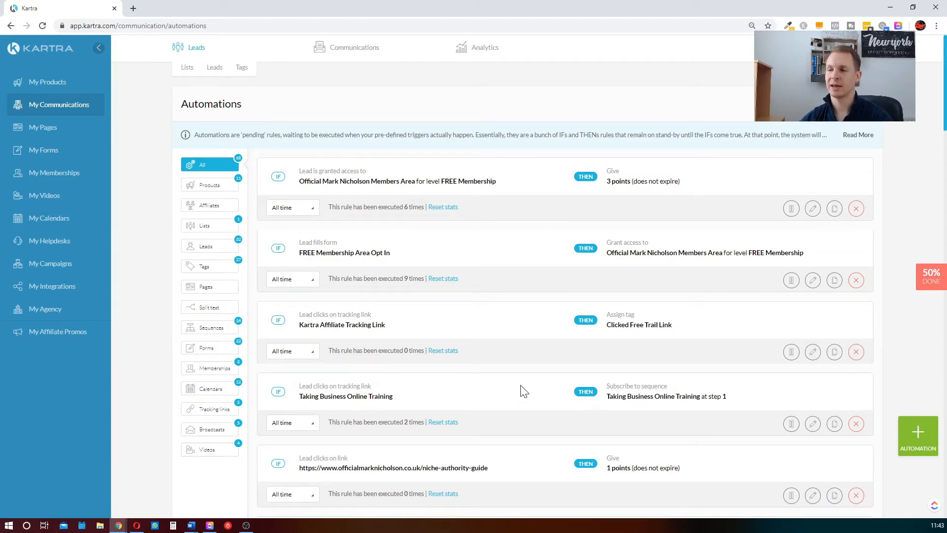
pyautogui.scroll(-3, 521, 389)
pyautogui.scroll(3, 528, 387)
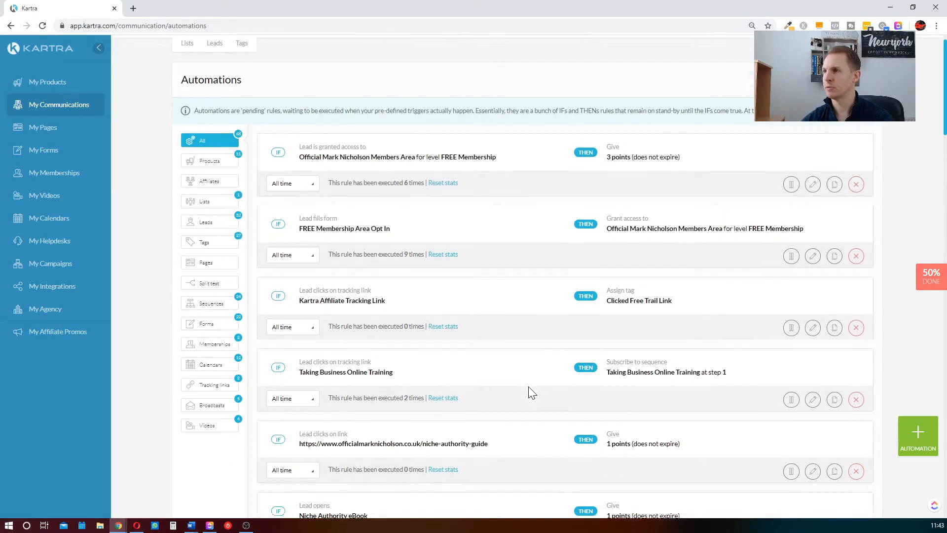
pyautogui.click(910, 432)
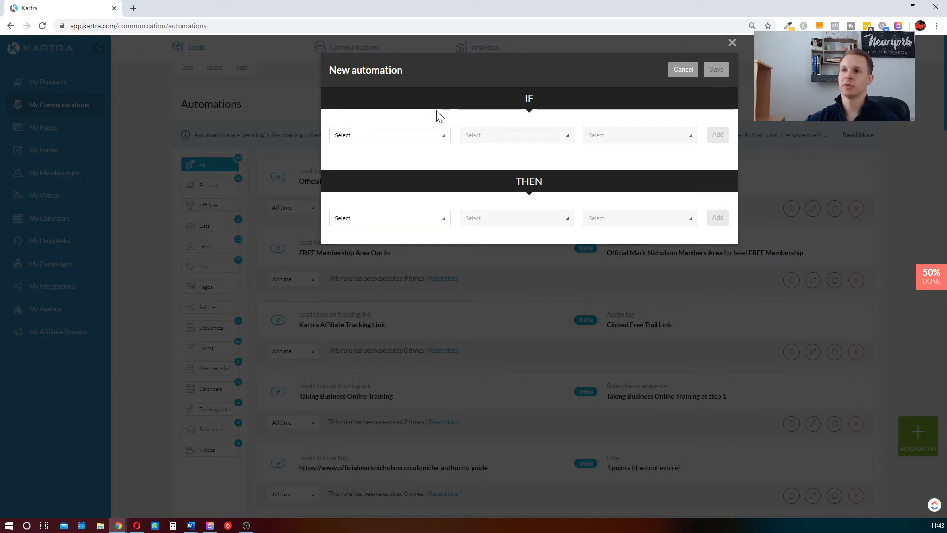
pyautogui.click(684, 69)
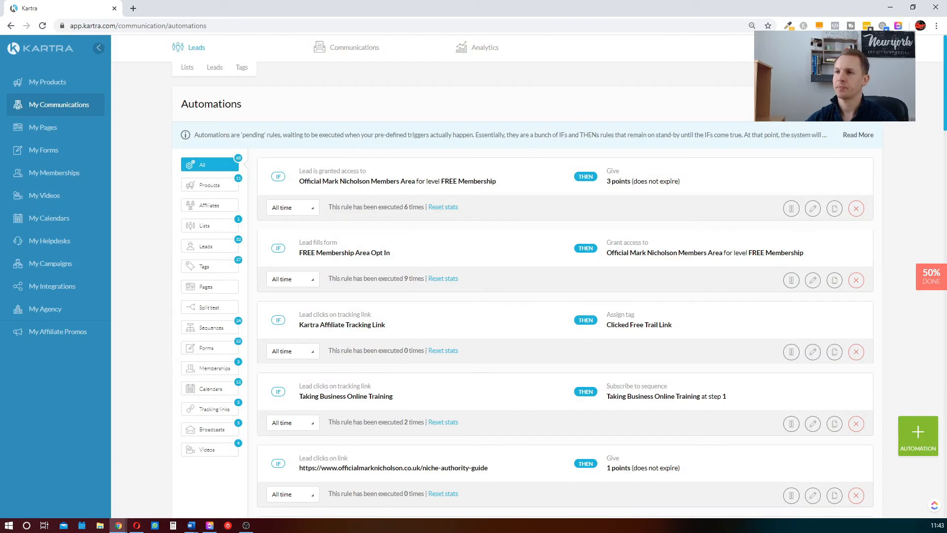
pyautogui.click(311, 211)
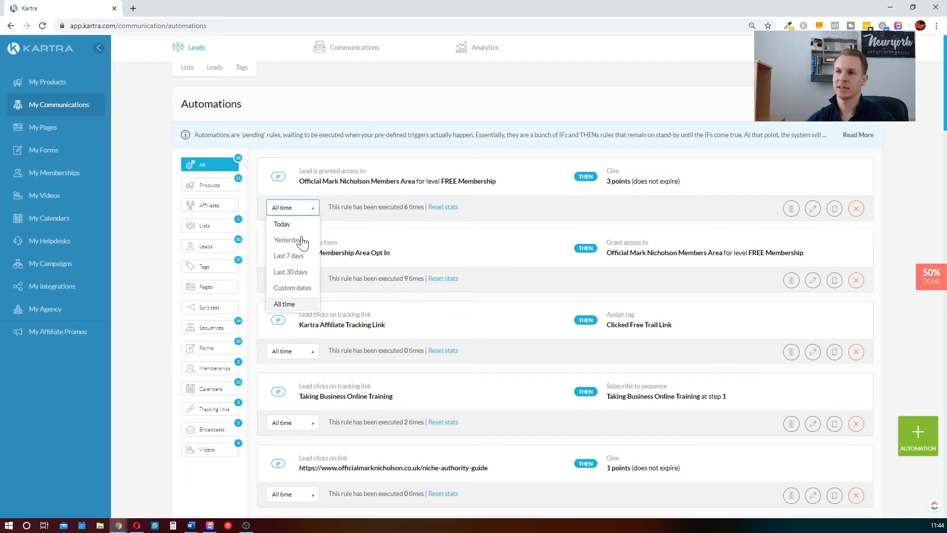
pyautogui.click(537, 236)
pyautogui.scroll(-9, 493, 261)
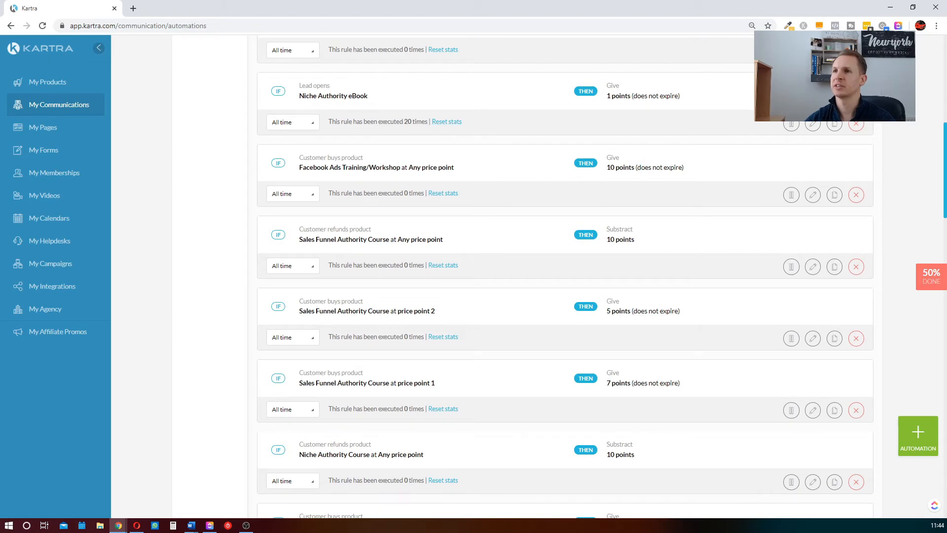
pyautogui.scroll(3, 543, 182)
pyautogui.scroll(6, 544, 182)
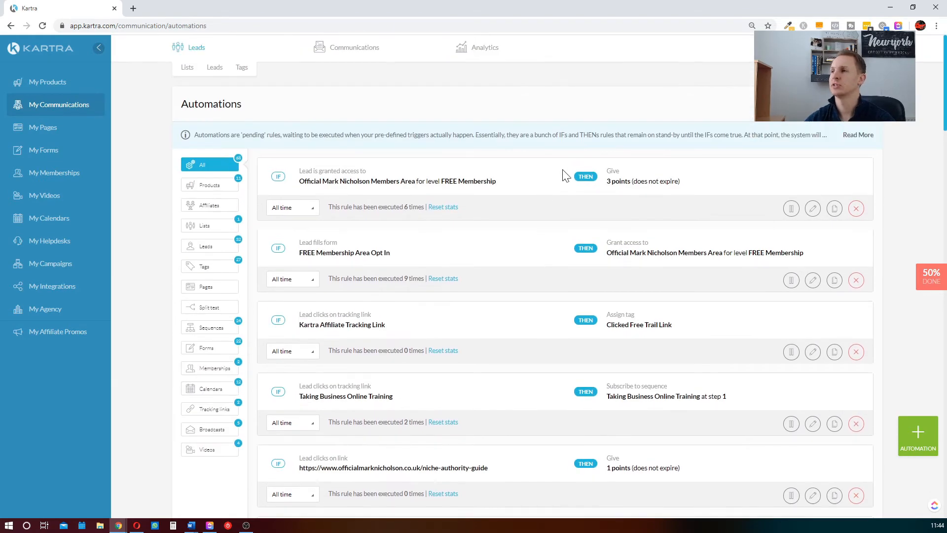
# Start a new automation and examine the trigger types available for its IF condition
pyautogui.click(902, 433)
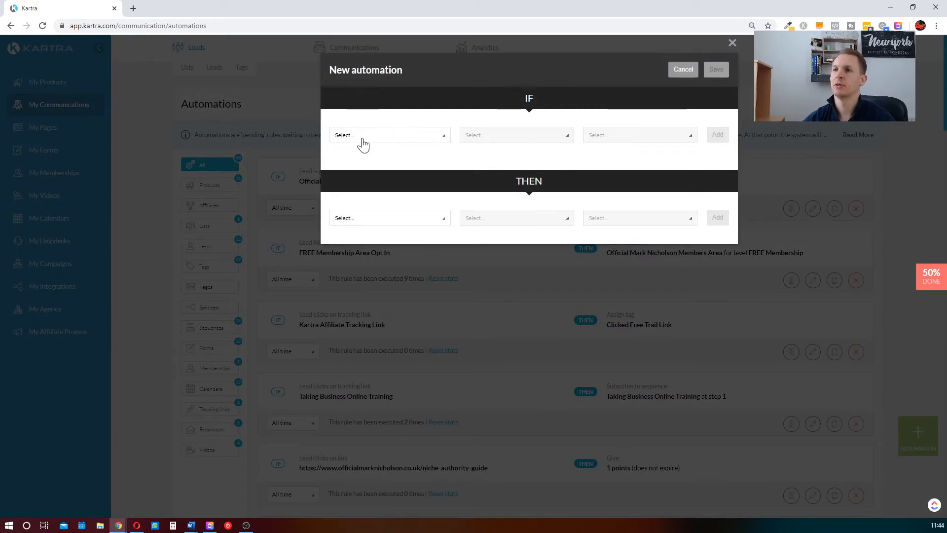
pyautogui.click(361, 137)
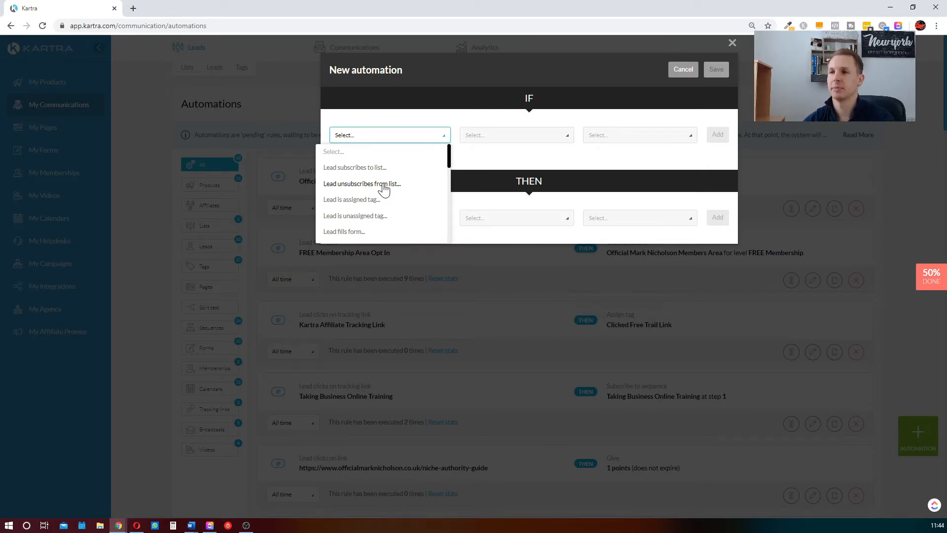
pyautogui.scroll(-2, 385, 188)
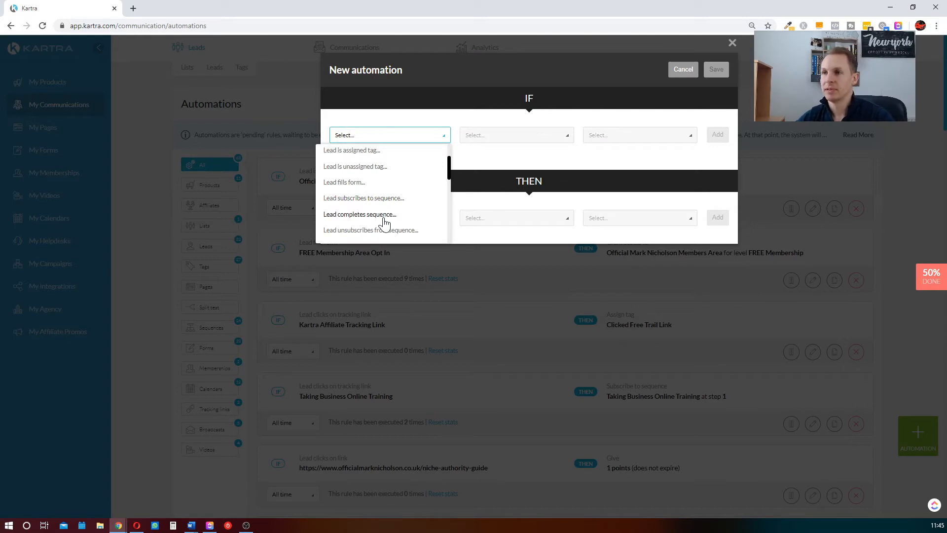
pyautogui.scroll(-3, 385, 223)
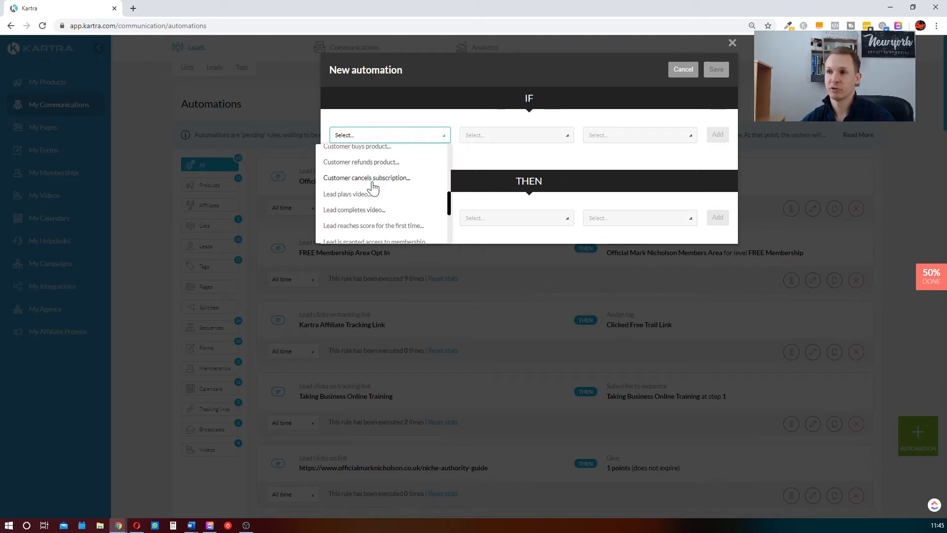
pyautogui.scroll(1, 390, 189)
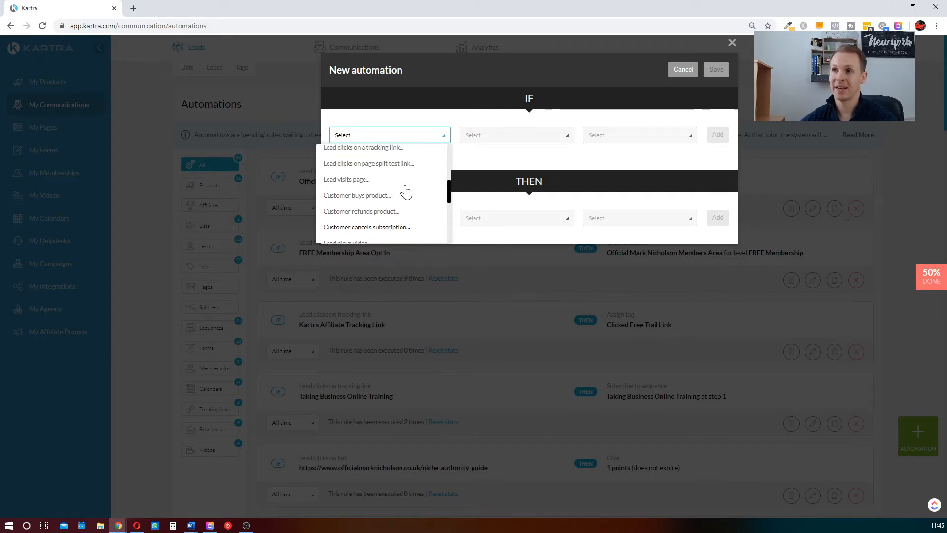
pyautogui.scroll(-1, 402, 191)
pyautogui.scroll(1, 389, 190)
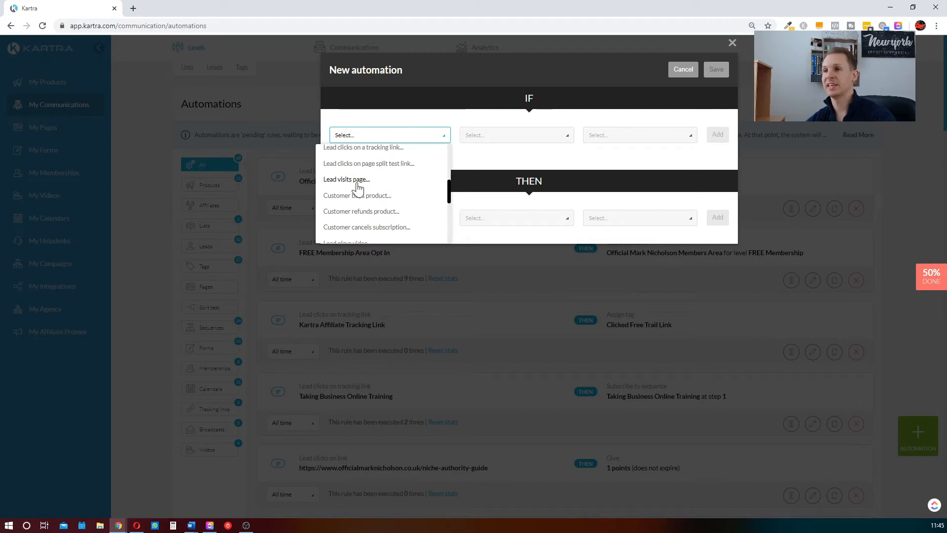
pyautogui.scroll(-2, 358, 189)
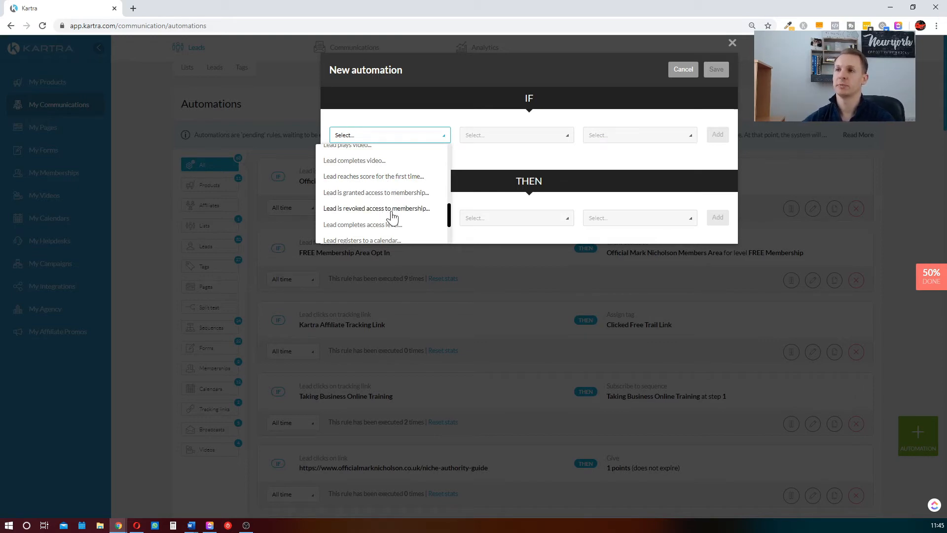
pyautogui.scroll(-3, 400, 203)
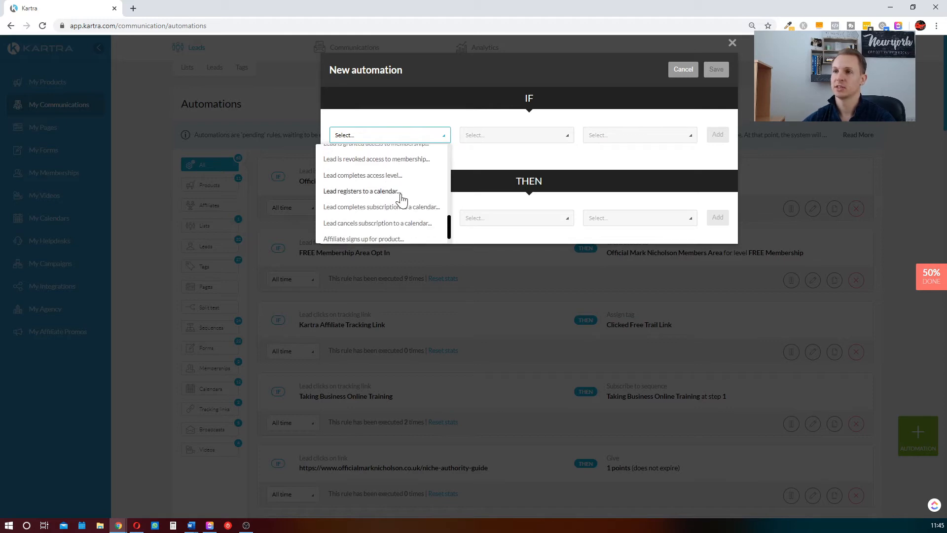
pyautogui.scroll(3, 400, 200)
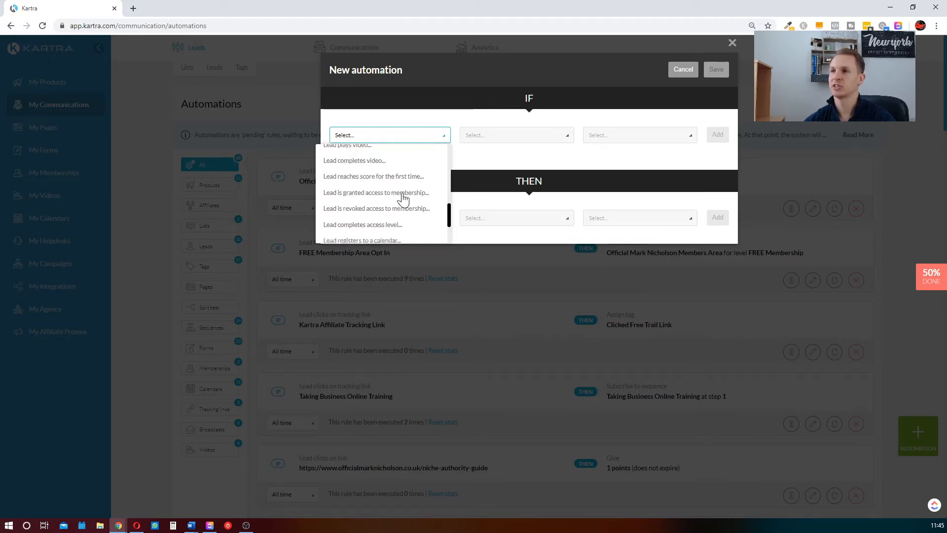
pyautogui.scroll(5, 397, 219)
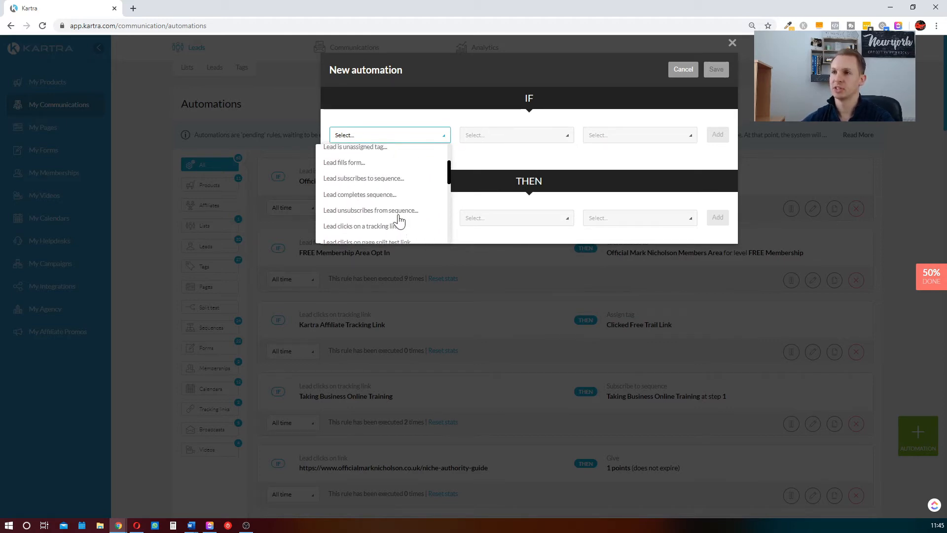
pyautogui.scroll(1, 370, 209)
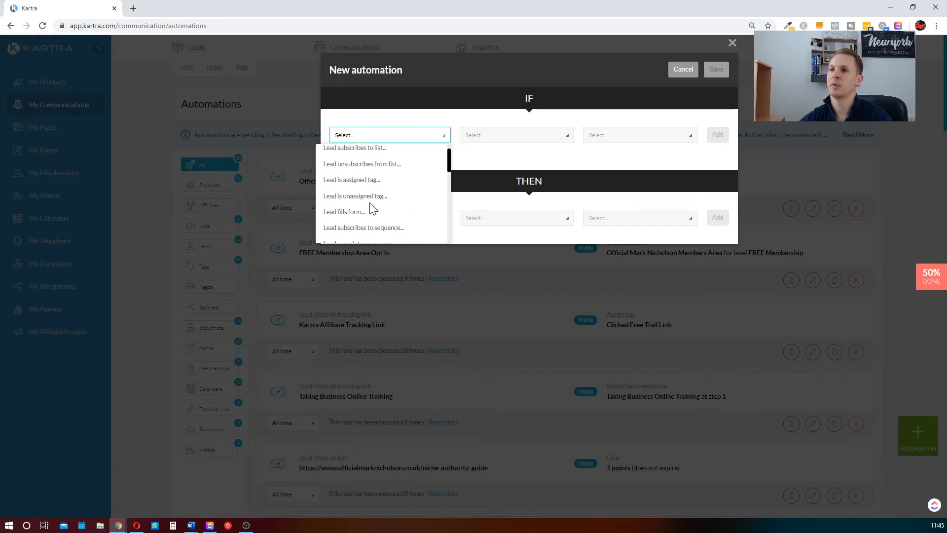
# Add the IF condition "Lead fills form" for the form "30 FREE Ways To Get Clients - Free Guide"
pyautogui.click(352, 217)
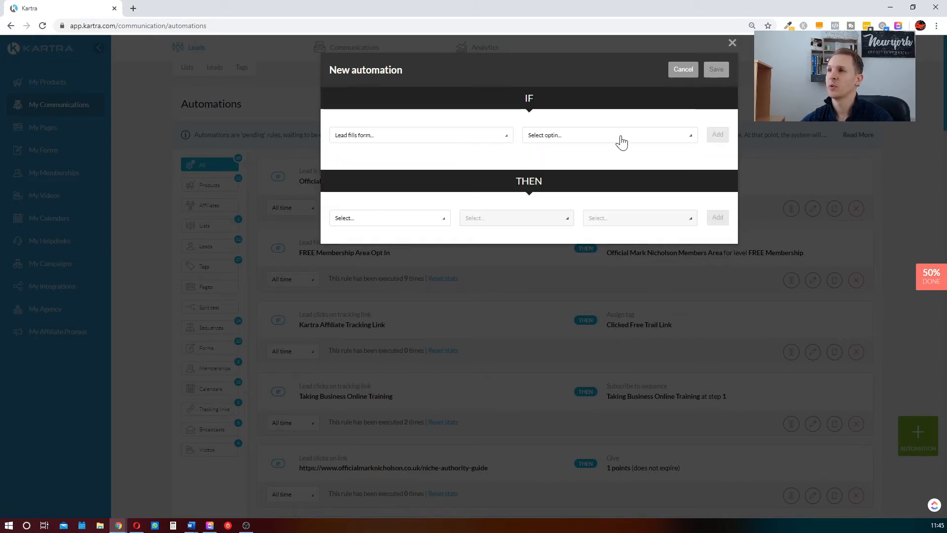
pyautogui.click(621, 142)
pyautogui.click(602, 197)
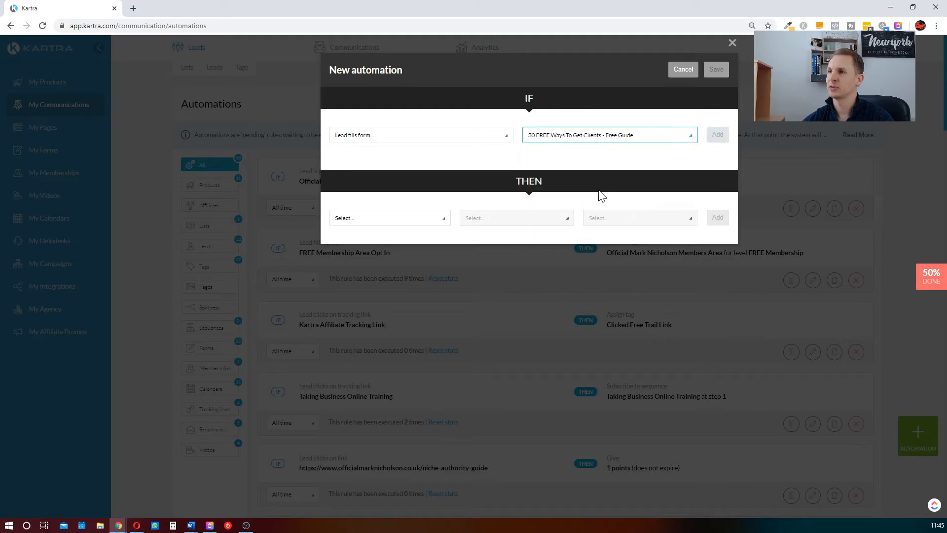
pyautogui.click(718, 135)
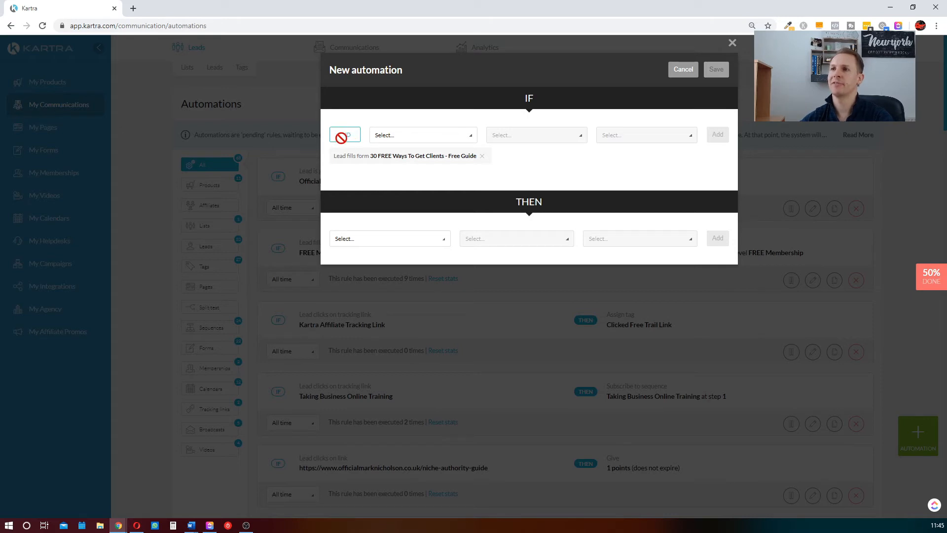
# Add a second IF condition, "Lead does not have tag", for the "30 FREE Ways To Get Clients" tag from the Free Resources category
pyautogui.click(376, 142)
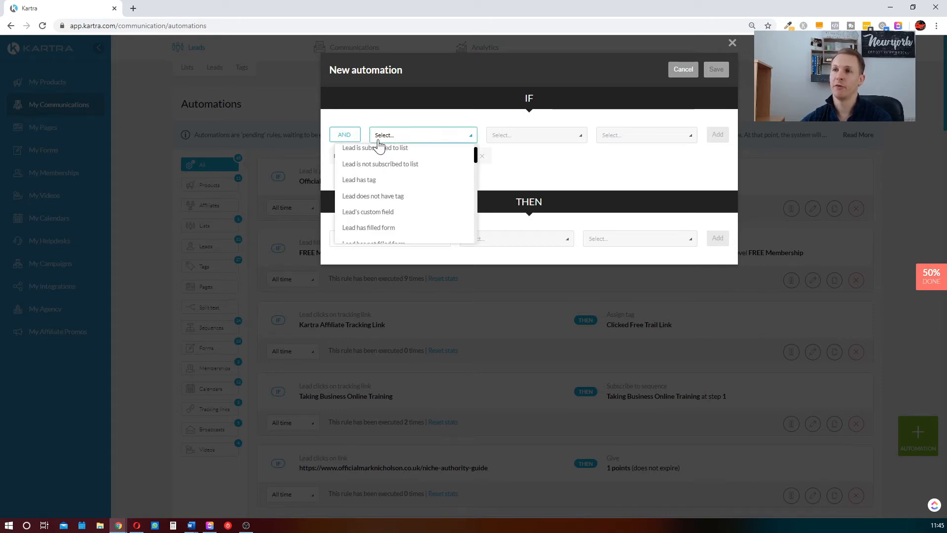
pyautogui.click(411, 197)
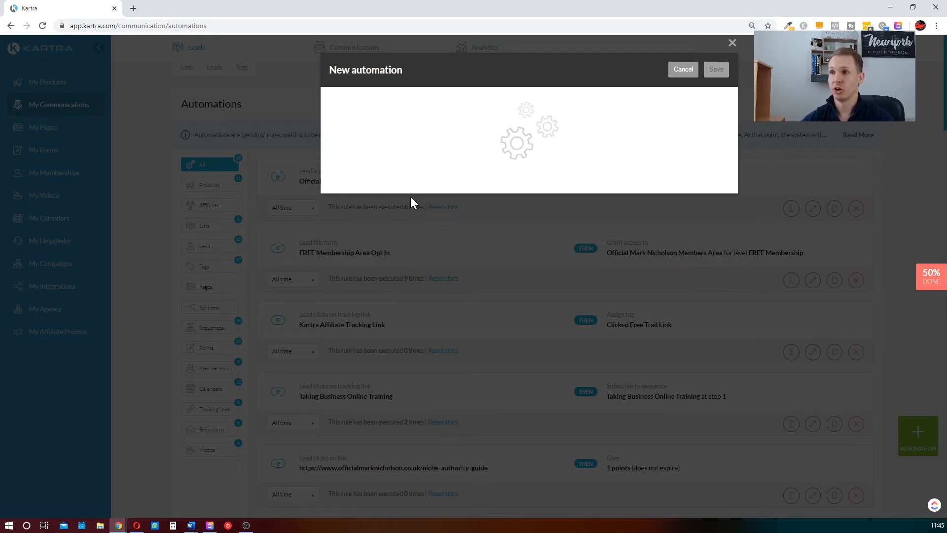
pyautogui.click(574, 142)
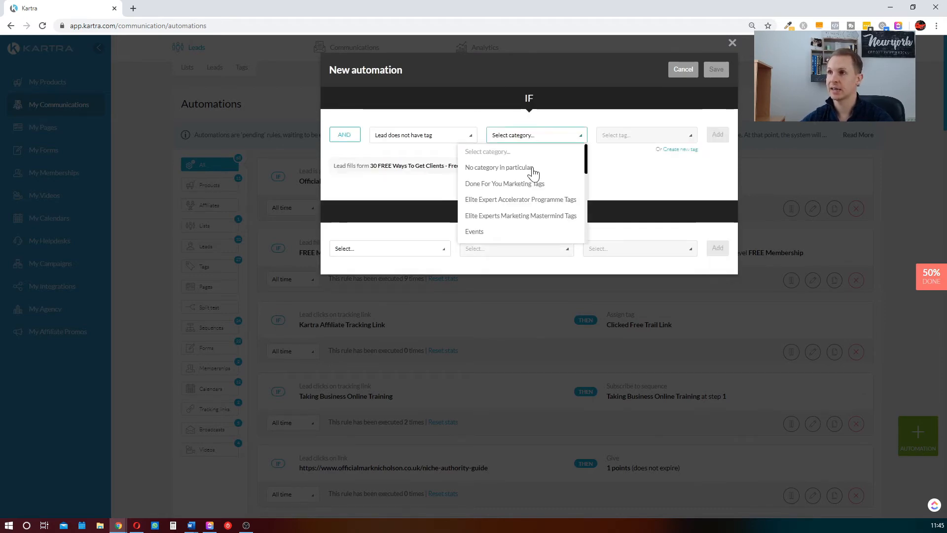
pyautogui.scroll(-3, 509, 229)
pyautogui.click(493, 172)
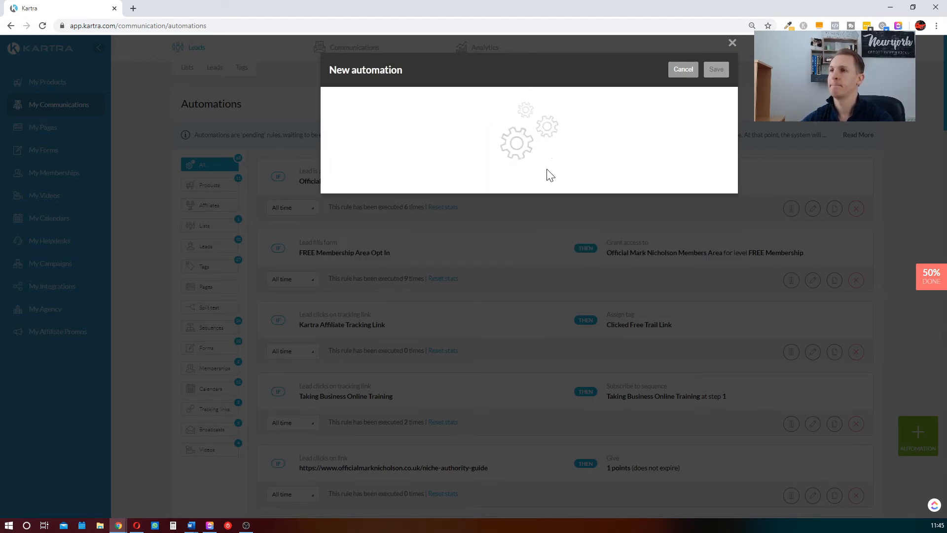
pyautogui.click(656, 135)
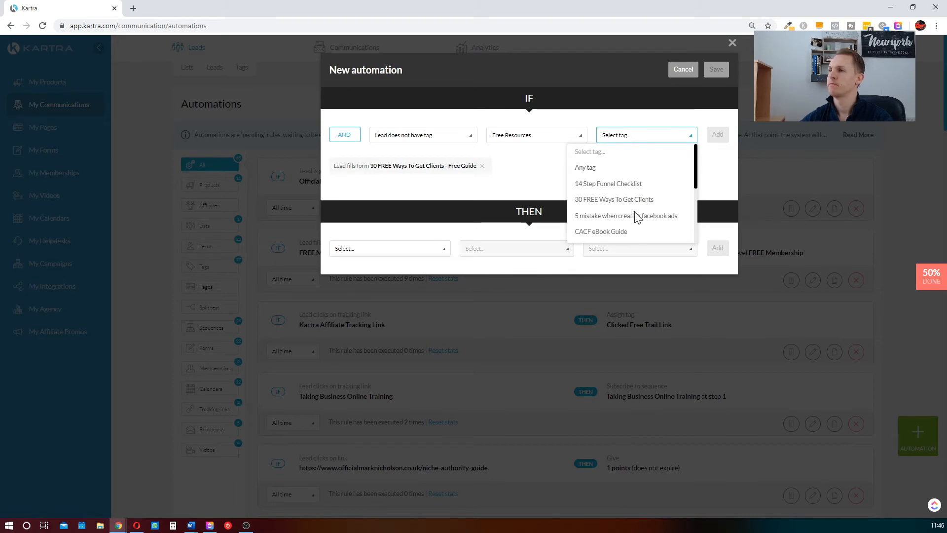
pyautogui.click(615, 202)
pyautogui.click(714, 139)
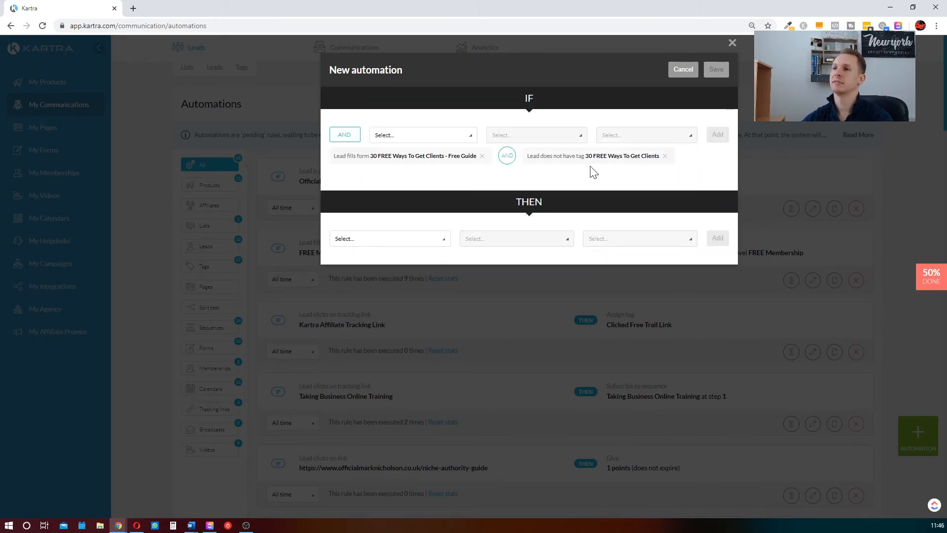
# Add the THEN action "Assign tag" with the "30 FREE Ways To Get Clients" tag from the Free Resources category
pyautogui.click(386, 247)
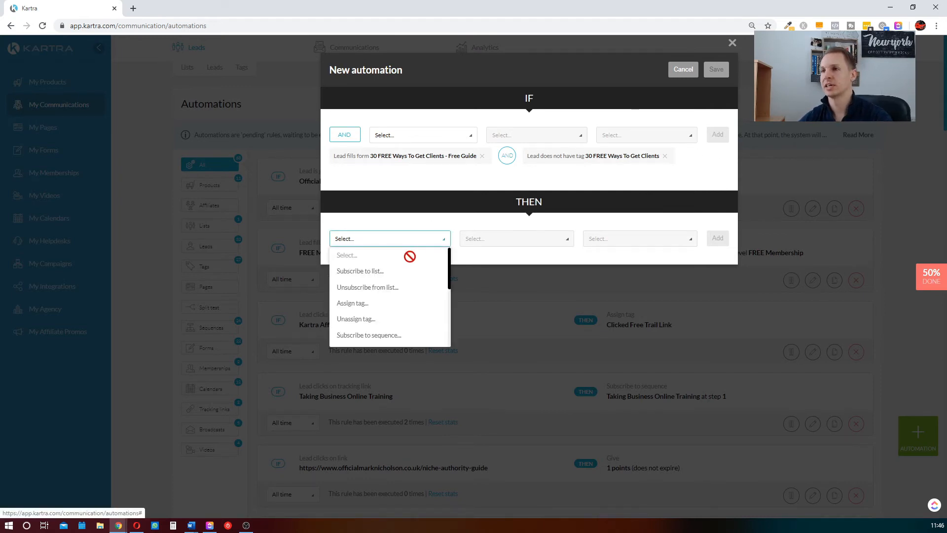
pyautogui.scroll(-2, 412, 266)
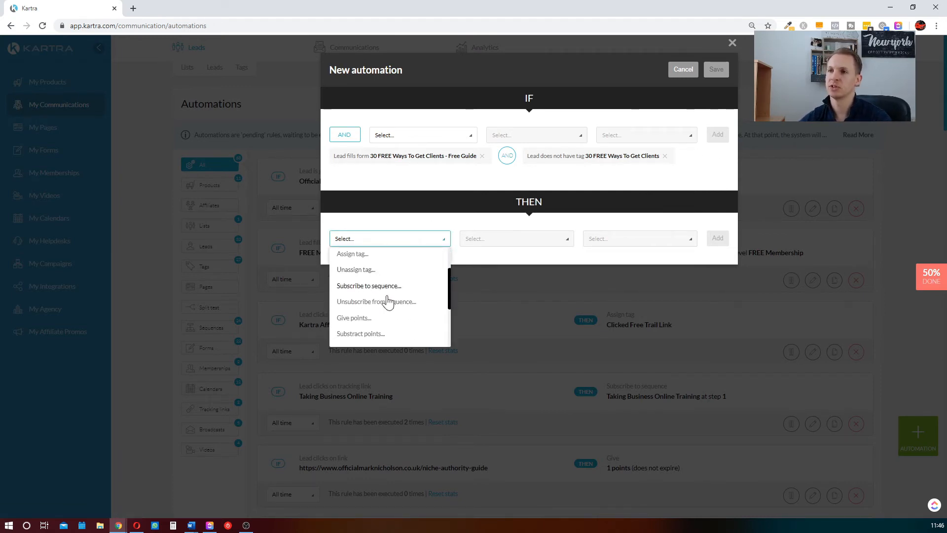
pyautogui.click(375, 257)
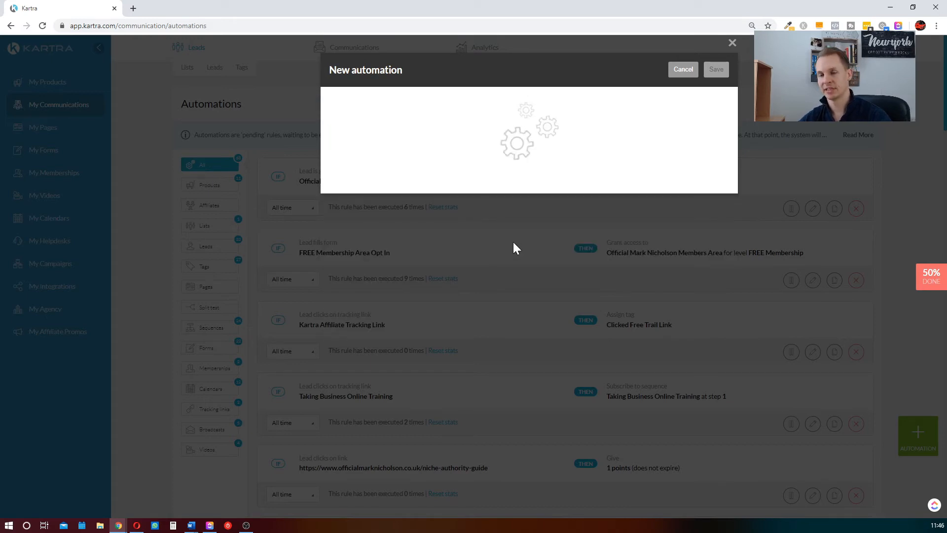
pyautogui.click(505, 242)
pyautogui.scroll(-1, 515, 299)
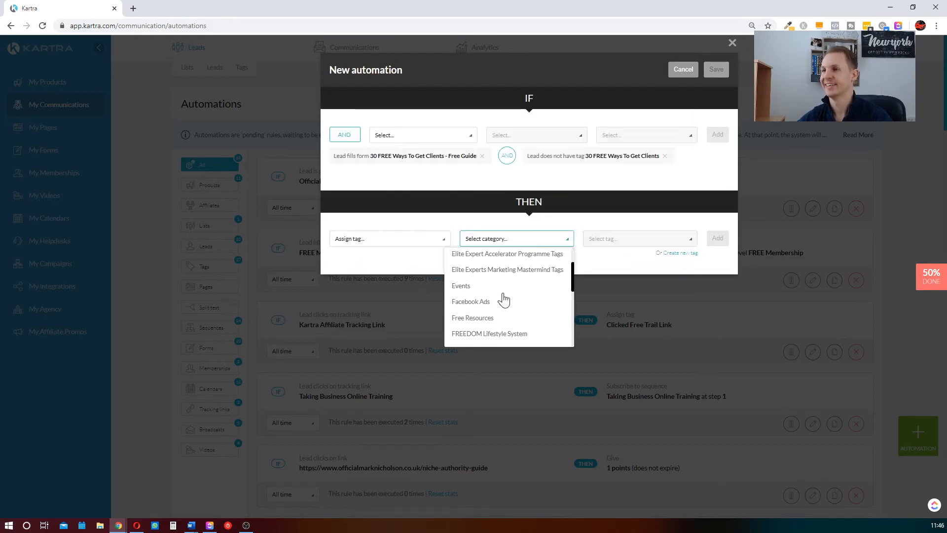
pyautogui.scroll(-2, 503, 315)
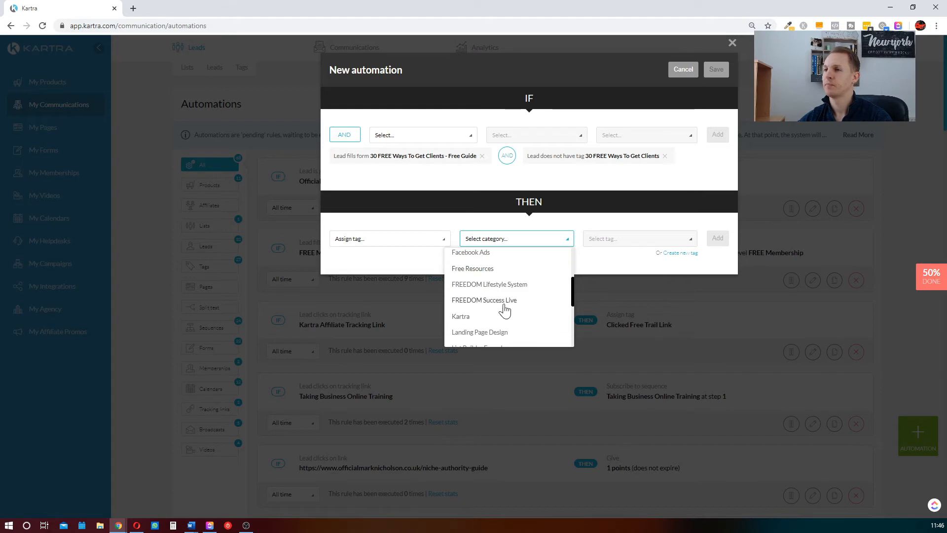
pyautogui.scroll(2, 491, 303)
pyautogui.click(486, 318)
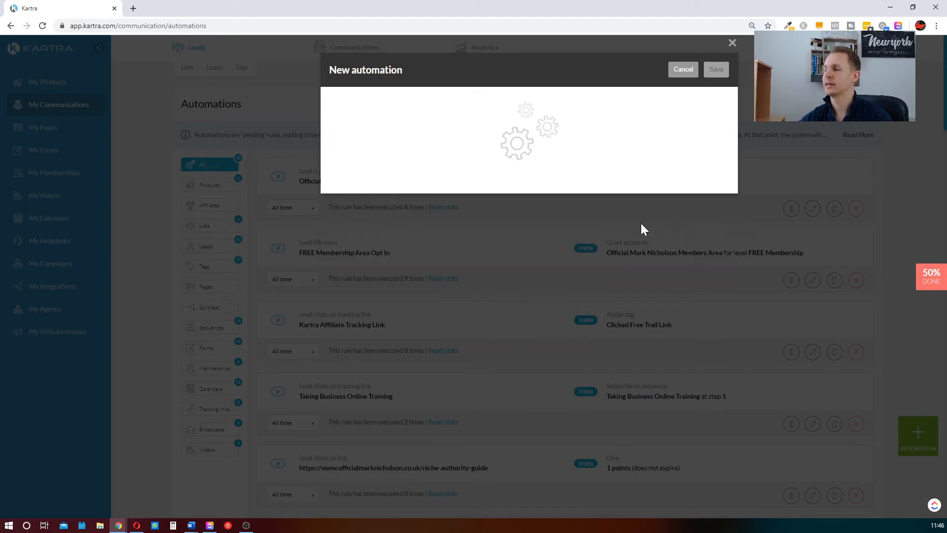
pyautogui.click(645, 241)
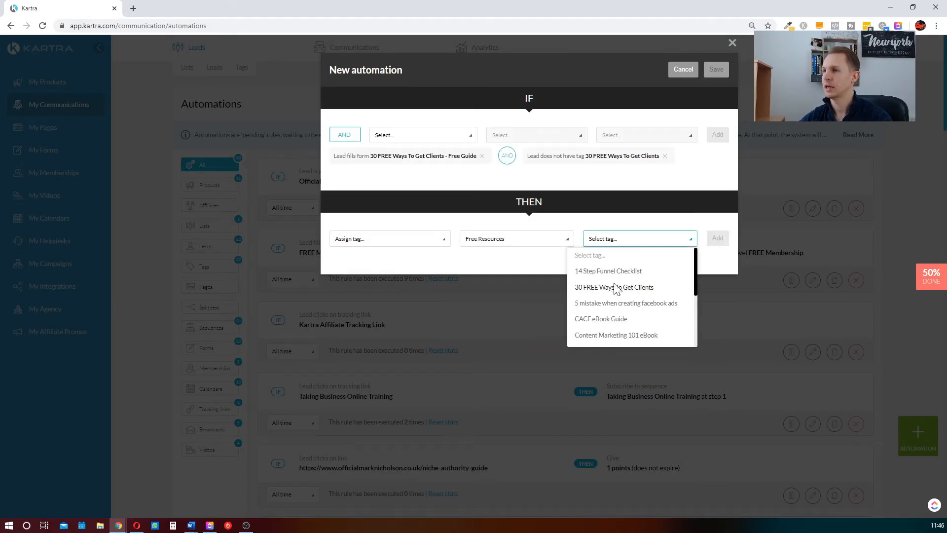
pyautogui.click(616, 288)
pyautogui.click(718, 238)
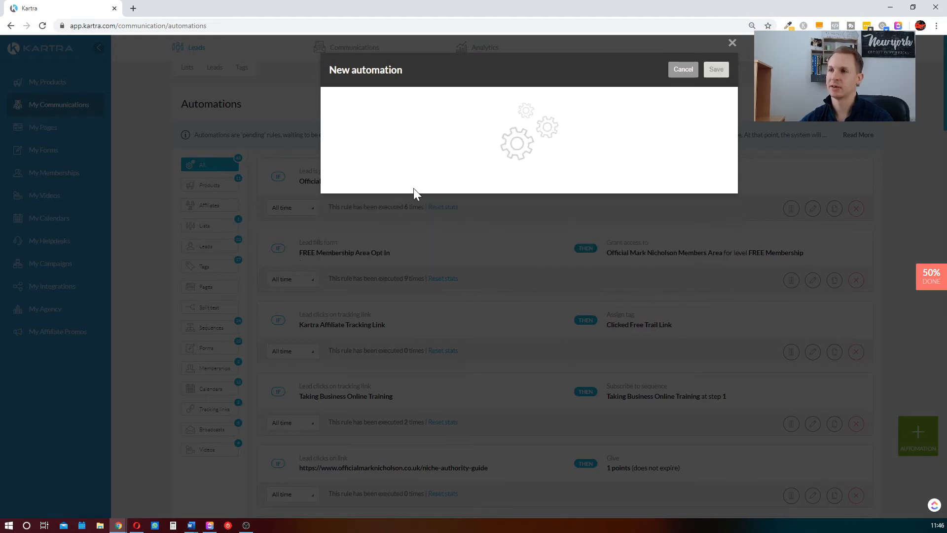
# Start a second THEN action, "Subscribe to sequence", and choose the "Lead Magnet Follow Up" sequence
pyautogui.click(414, 239)
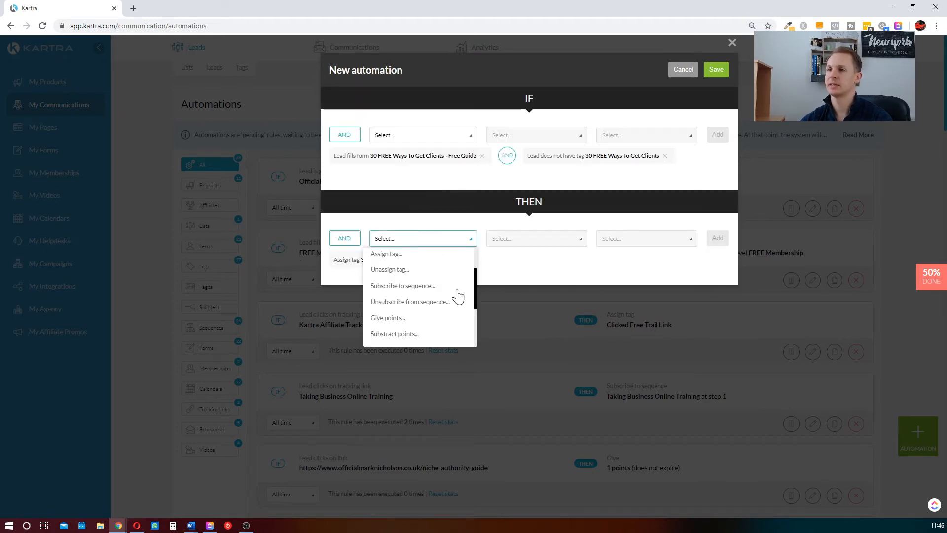
pyautogui.click(427, 288)
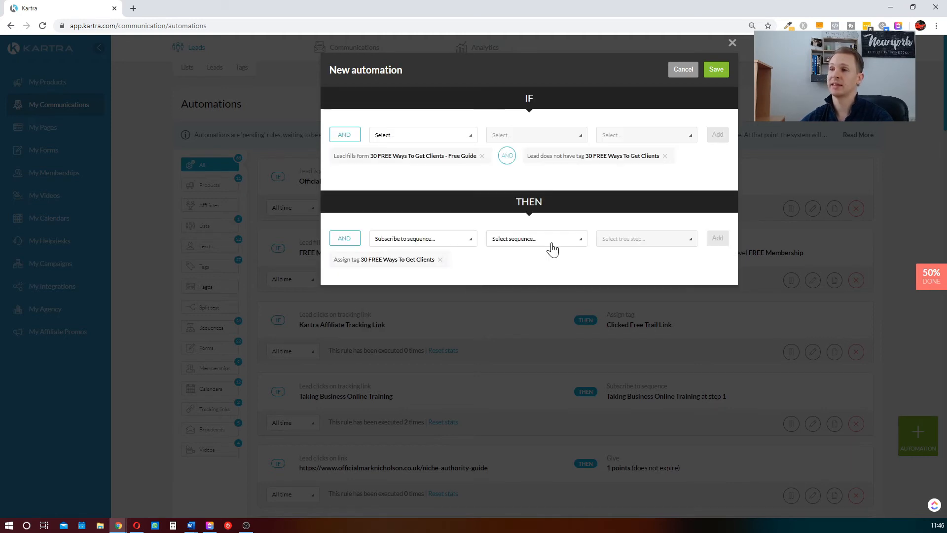
pyautogui.click(549, 241)
pyautogui.scroll(-8, 531, 307)
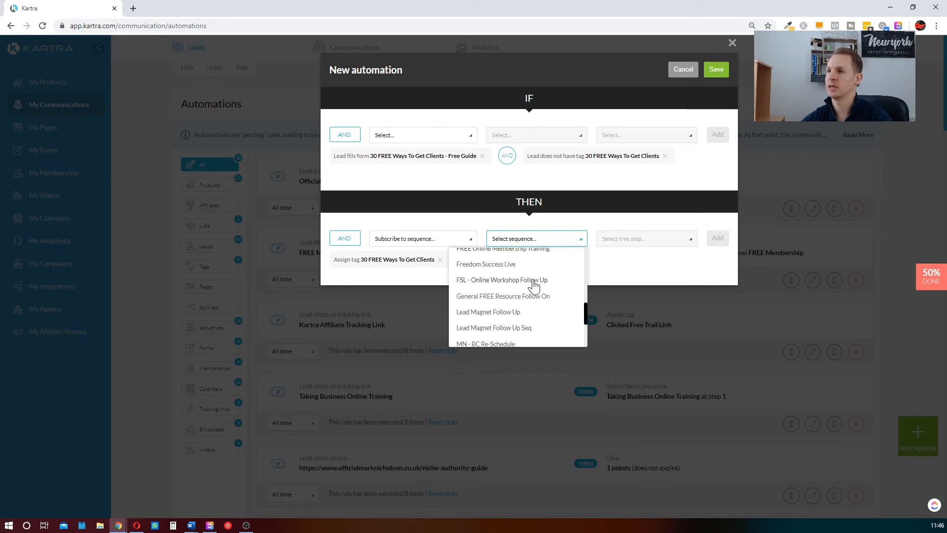
pyautogui.scroll(-2, 525, 293)
pyautogui.scroll(-2, 489, 310)
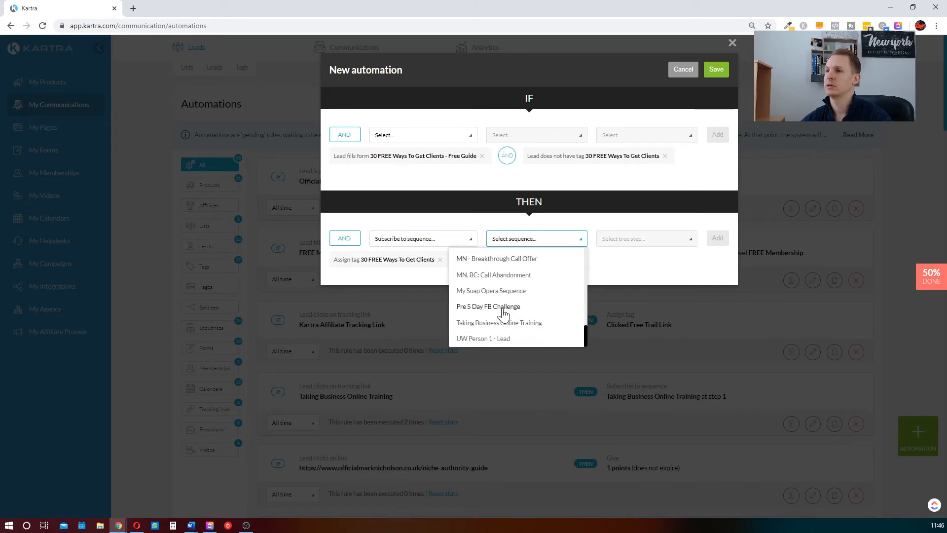
pyautogui.scroll(3, 494, 311)
pyautogui.click(517, 309)
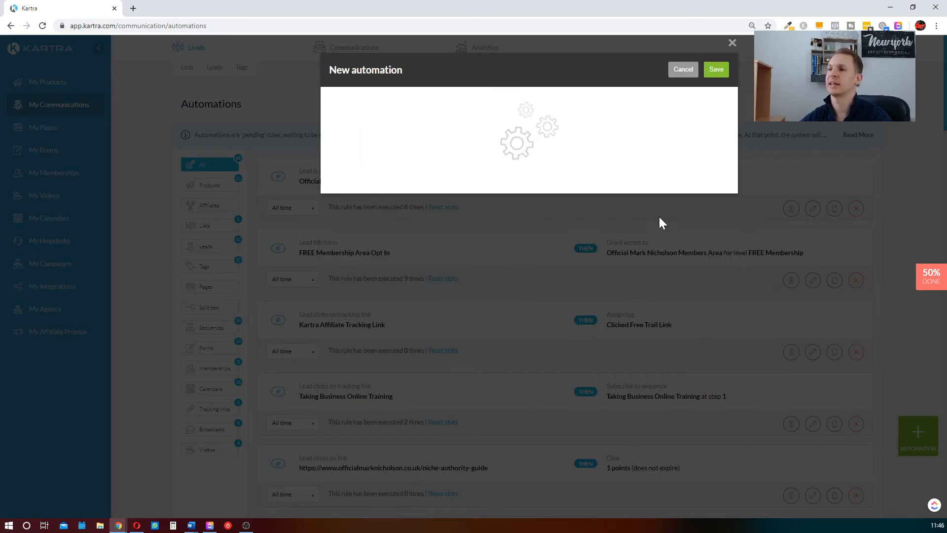
pyautogui.click(567, 240)
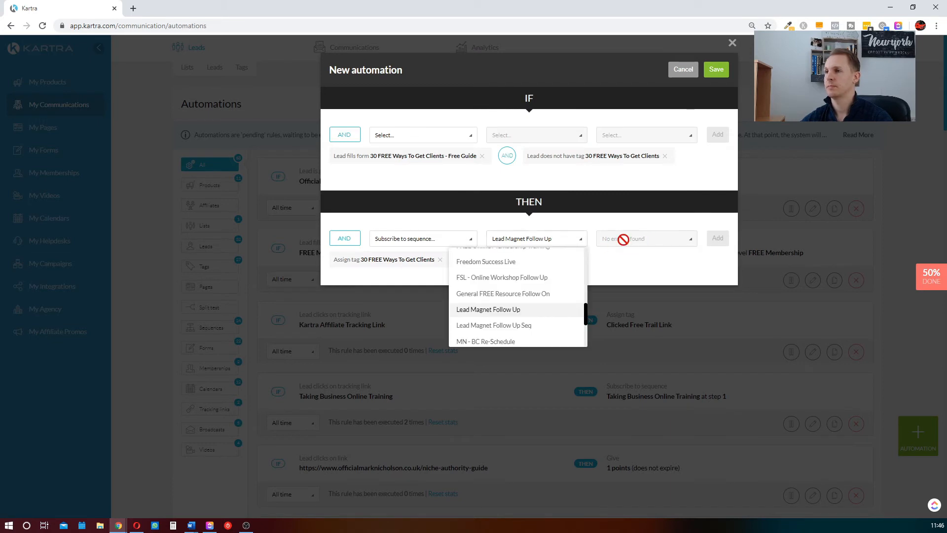
pyautogui.click(620, 262)
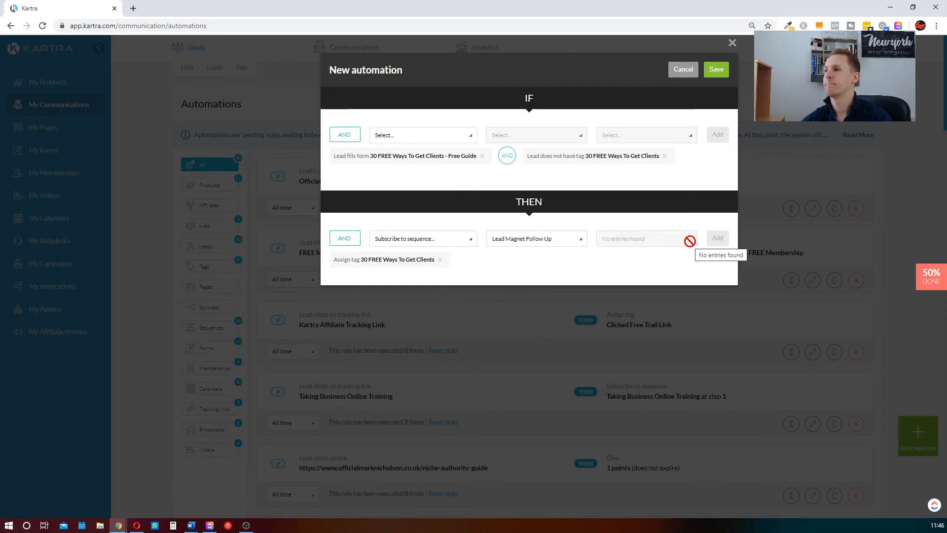
# Switch the sequence to "EEMS - Soap Opera Sequence" starting at step 1, Email 1, and add the subscription action
pyautogui.click(562, 243)
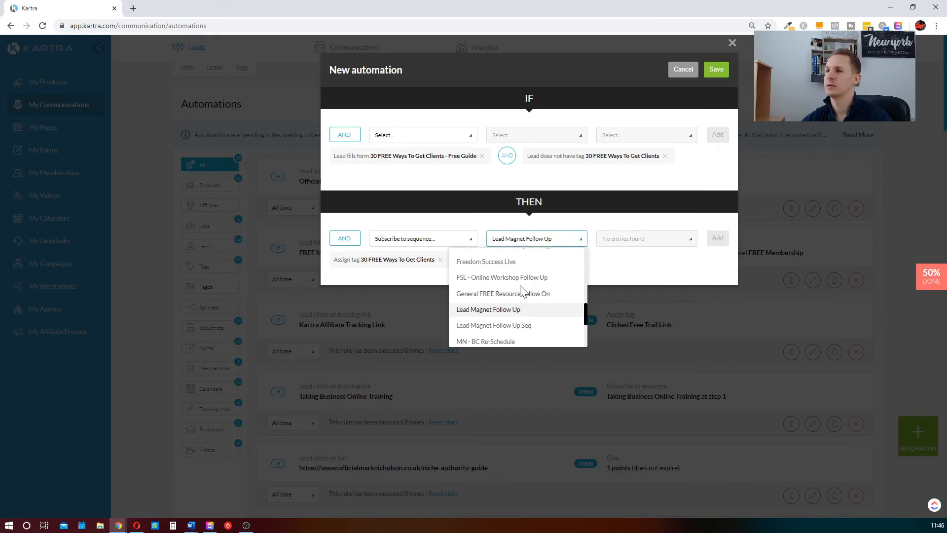
pyautogui.scroll(1, 513, 300)
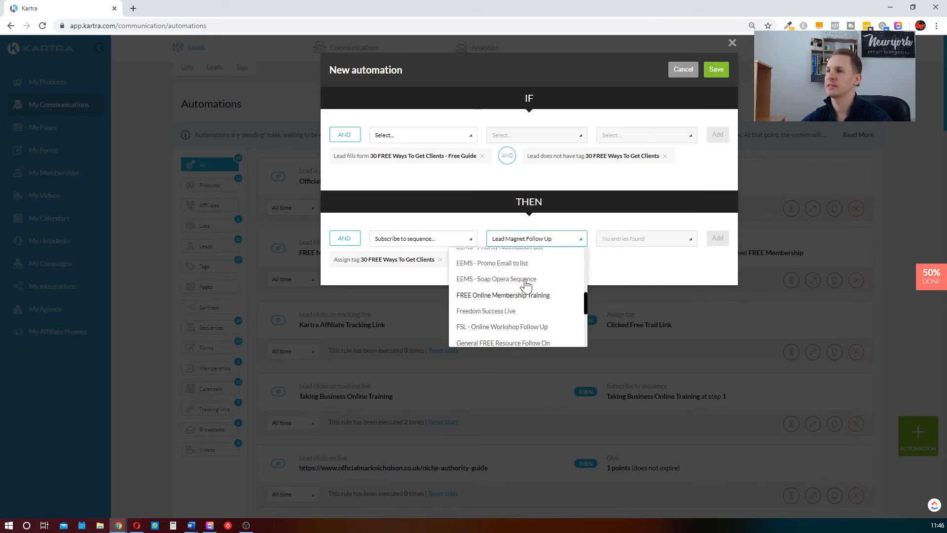
pyautogui.click(526, 281)
pyautogui.click(640, 241)
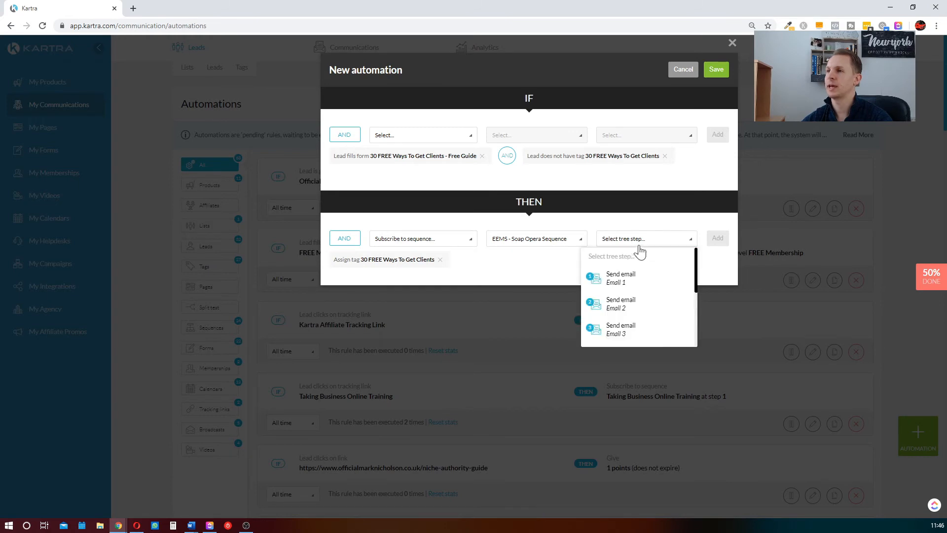
pyautogui.click(623, 278)
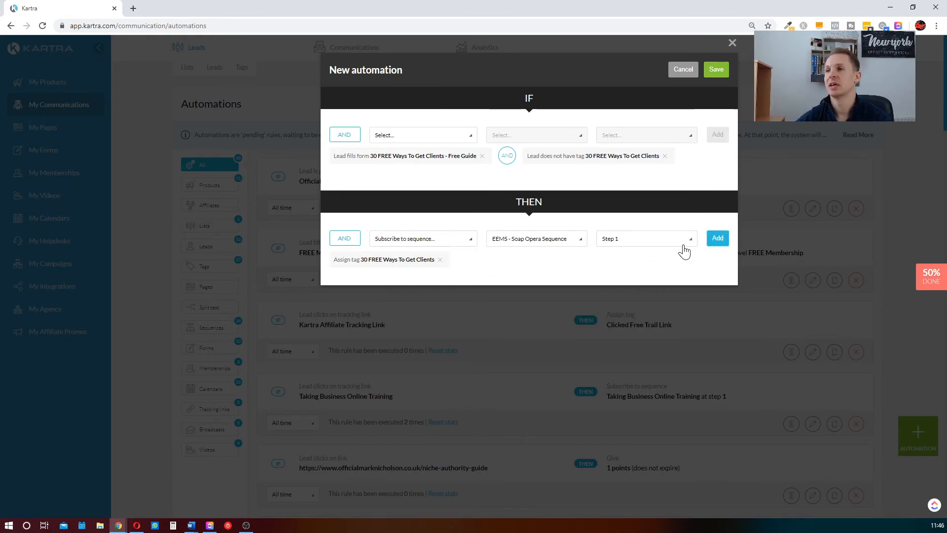
pyautogui.click(647, 240)
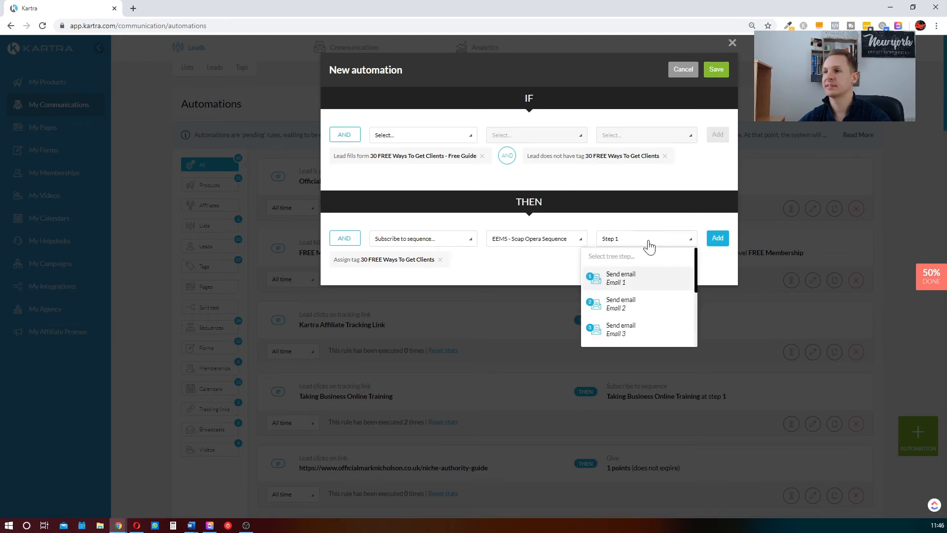
pyautogui.scroll(-2, 649, 317)
pyautogui.scroll(2, 650, 315)
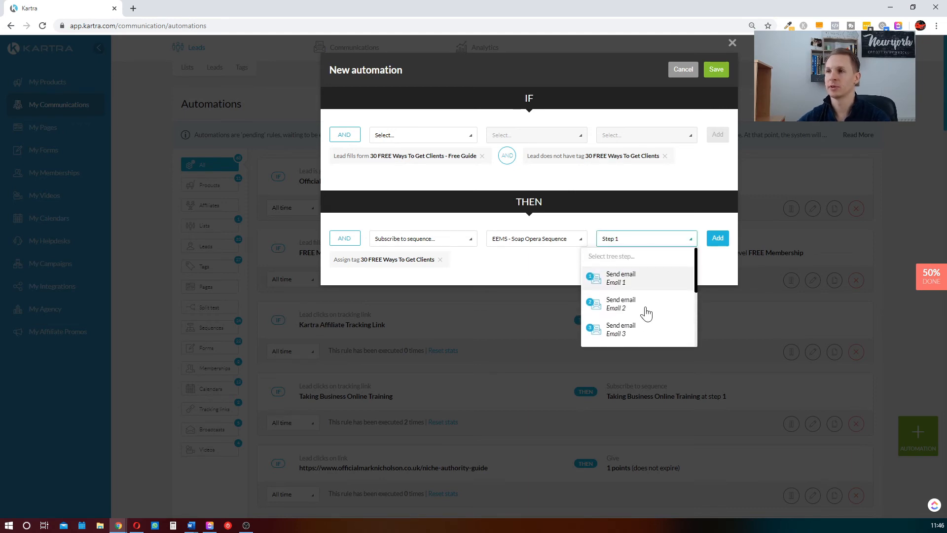
pyautogui.click(651, 291)
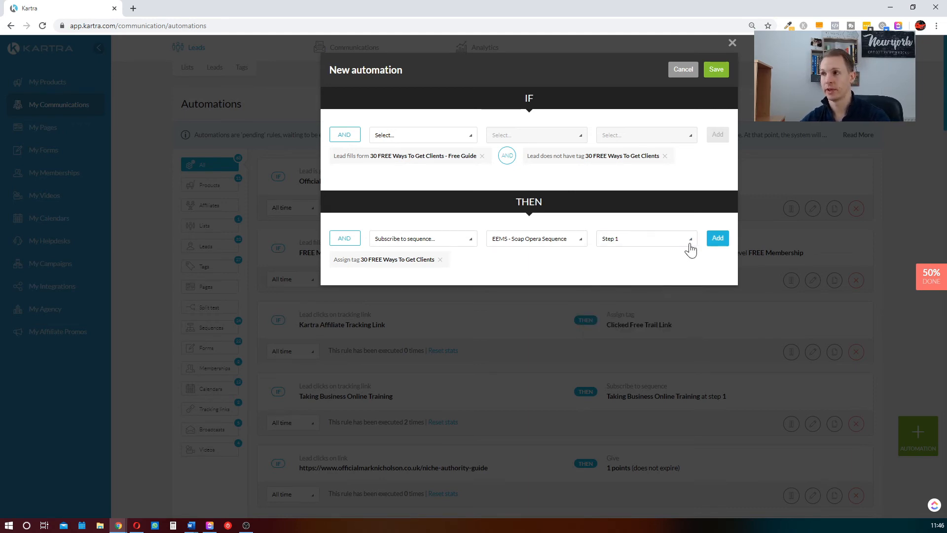
pyautogui.click(717, 238)
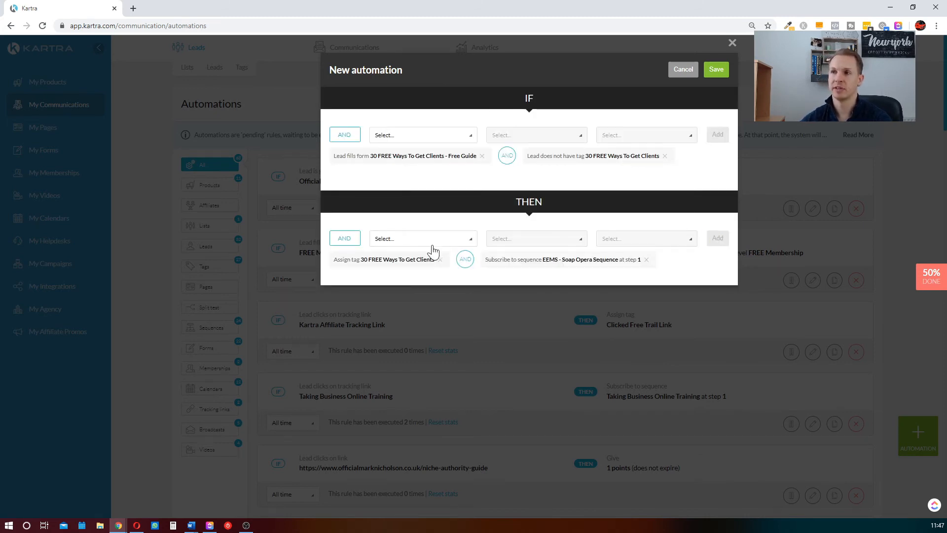
# Discard the new automation without saving it
pyautogui.click(408, 240)
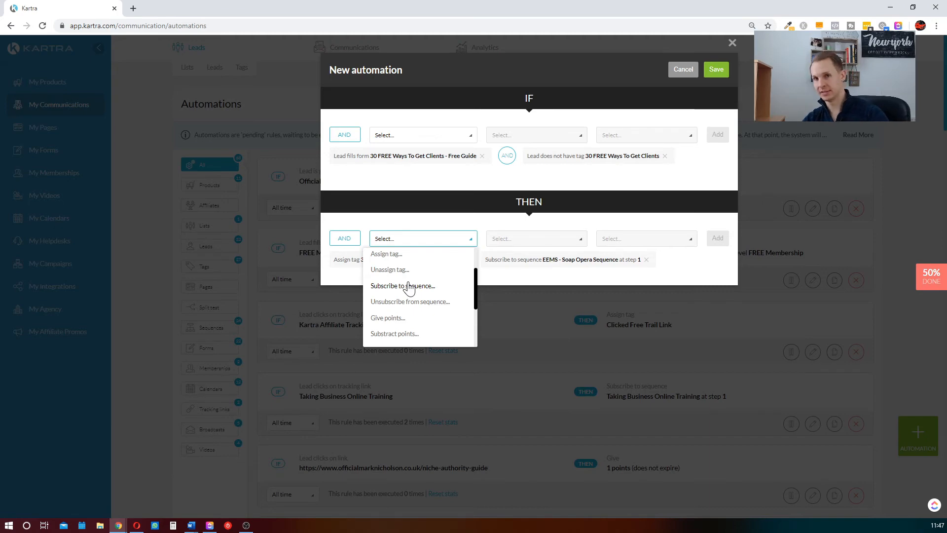
pyautogui.click(713, 264)
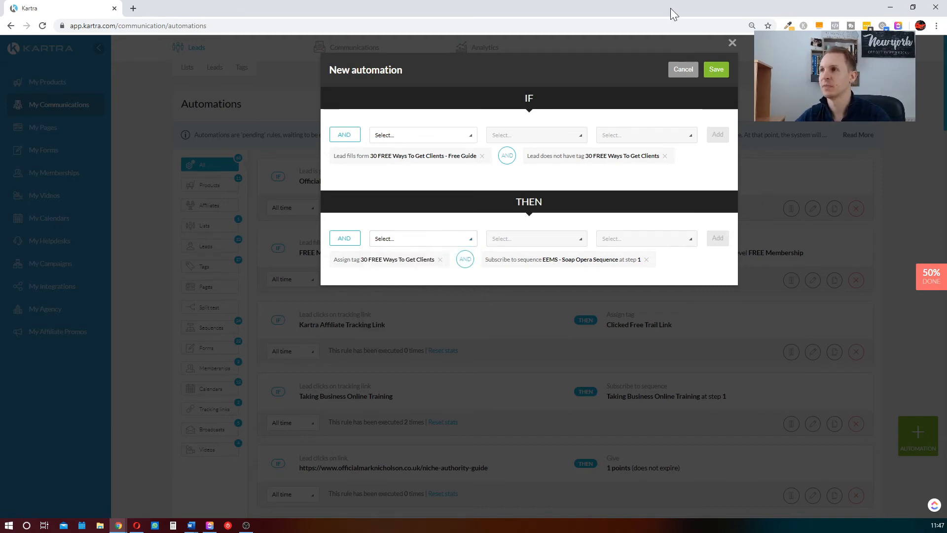
pyautogui.click(683, 70)
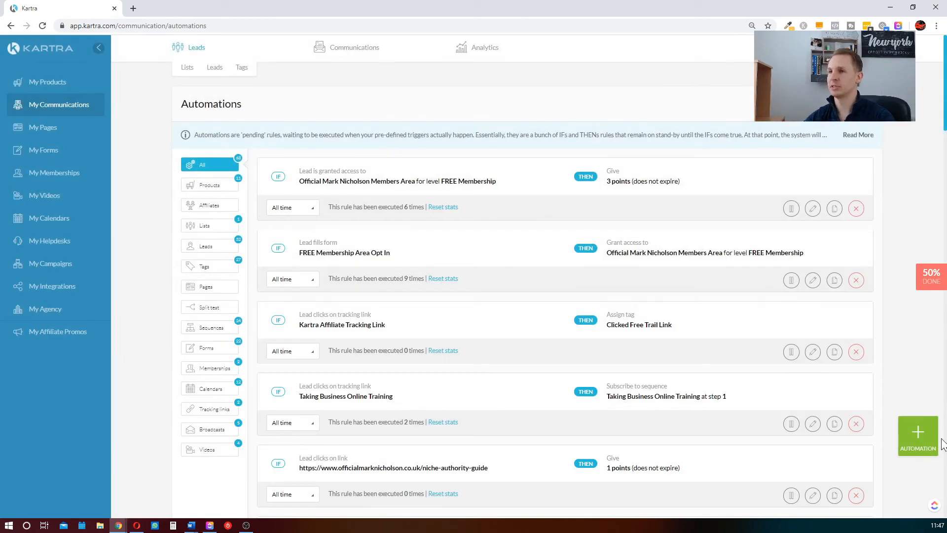
# Open the "FREE Membership Area Opt In" form for editing from the forms list
pyautogui.click(56, 155)
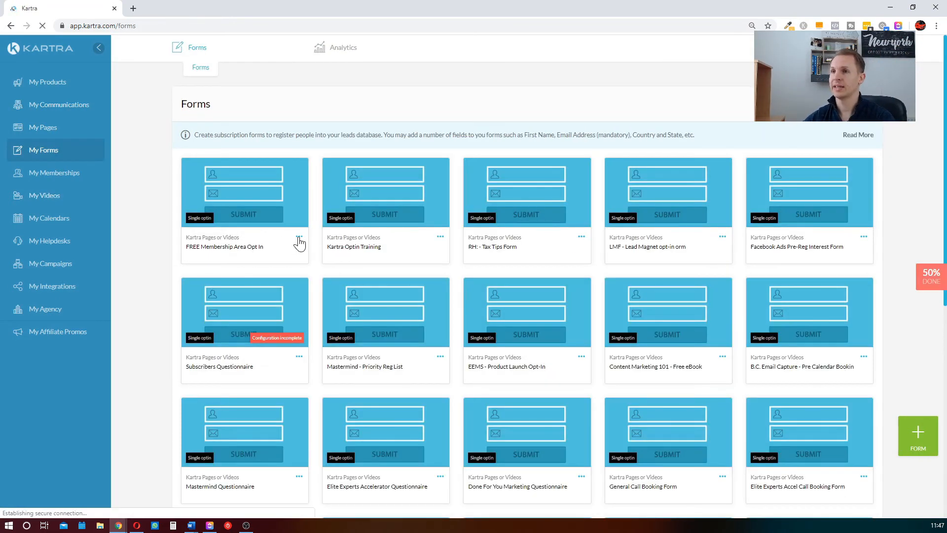
pyautogui.click(299, 237)
pyautogui.click(341, 229)
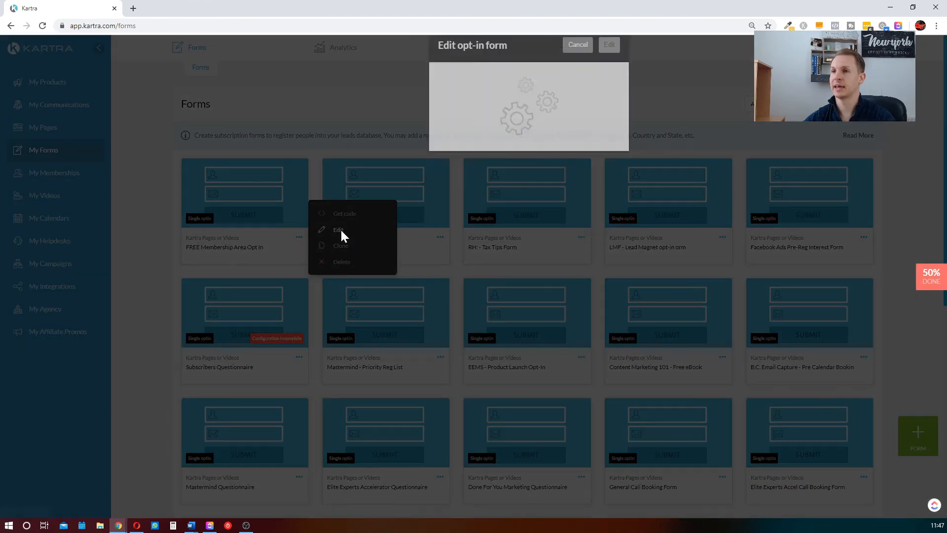
pyautogui.click(610, 71)
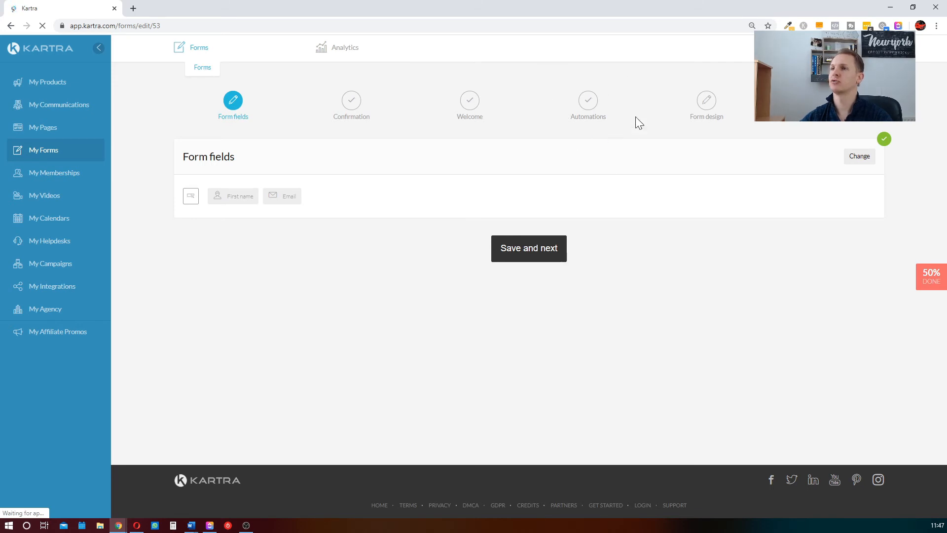
# Advance the form through its Form fields, Confirmation and Welcome stages to the Automations stage, saving each one
pyautogui.click(542, 248)
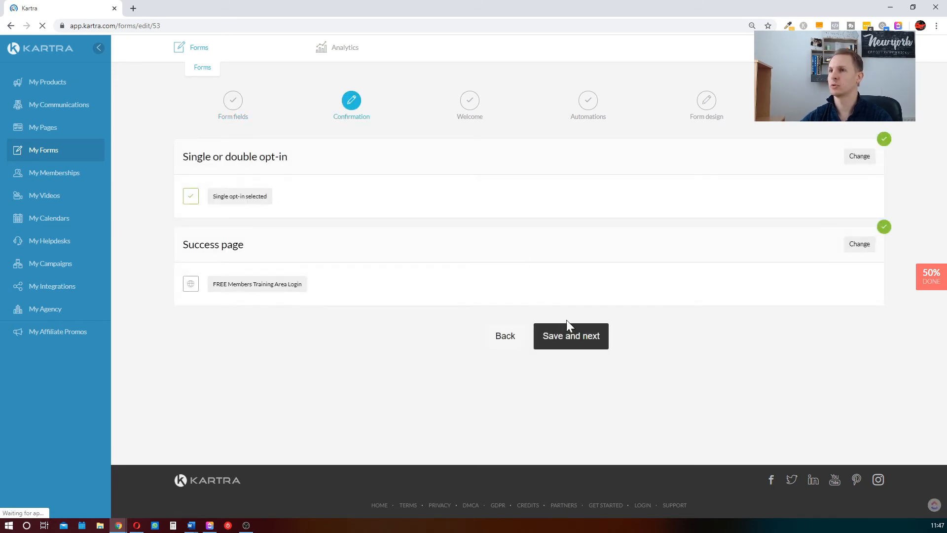
pyautogui.click(572, 328)
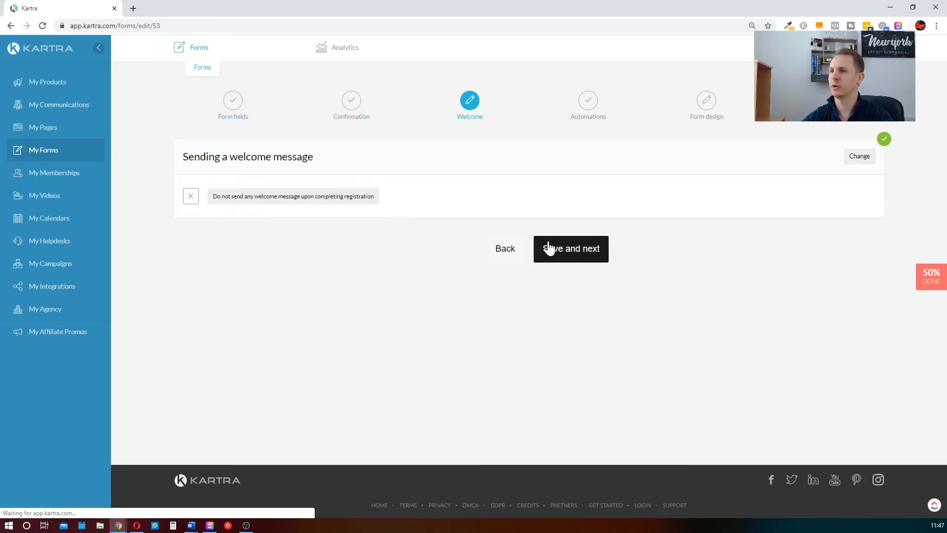
pyautogui.click(549, 248)
pyautogui.scroll(-2, 261, 437)
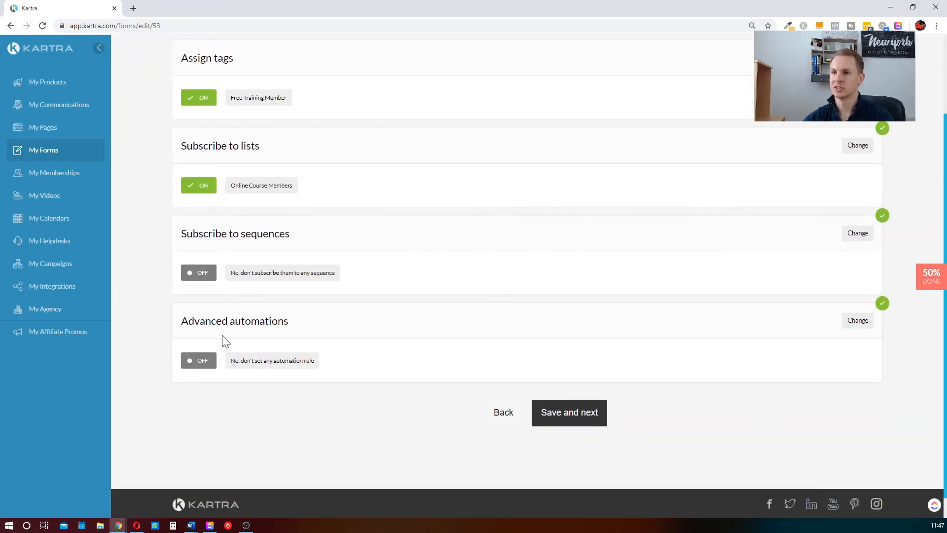
# Start a new advanced automation in the form and add "Lead fills this form" as its IF condition
pyautogui.click(858, 320)
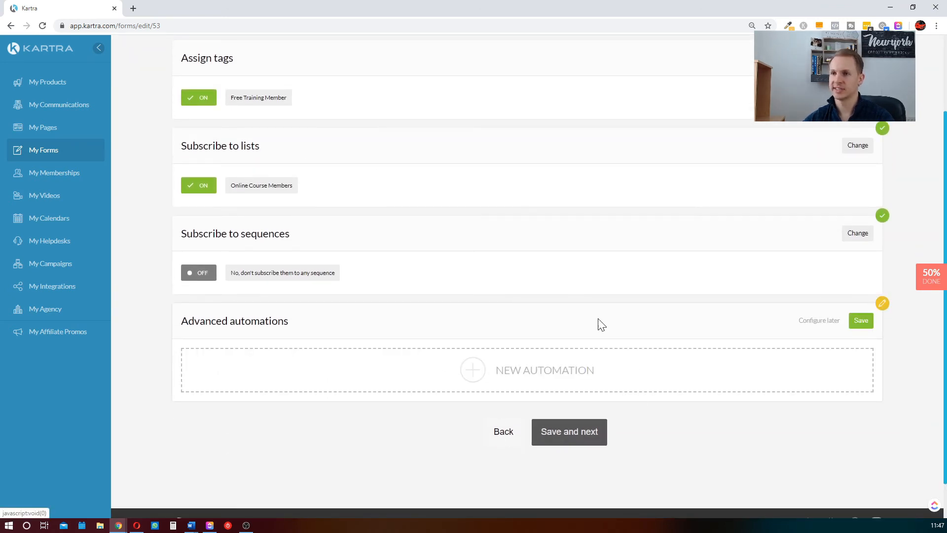
pyautogui.scroll(-1, 419, 326)
pyautogui.click(522, 324)
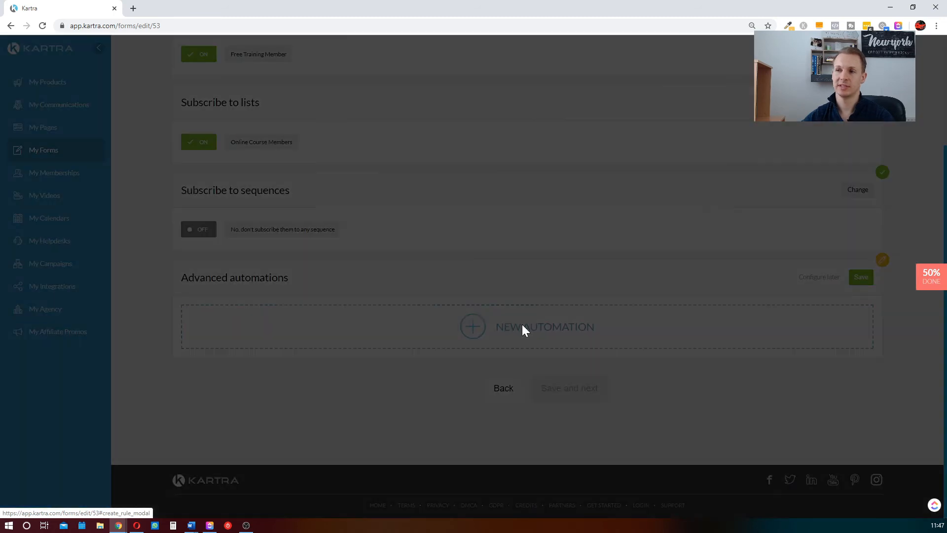
pyautogui.click(424, 138)
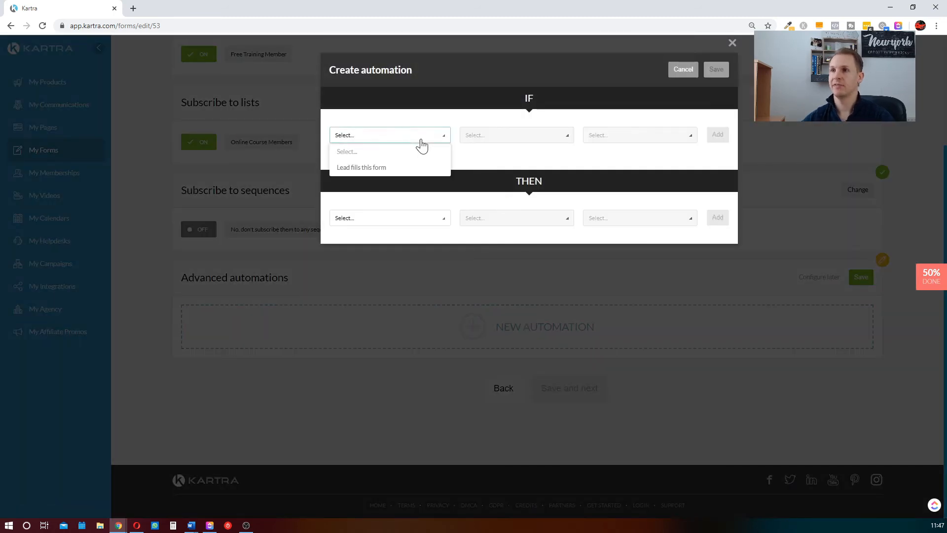
pyautogui.click(371, 168)
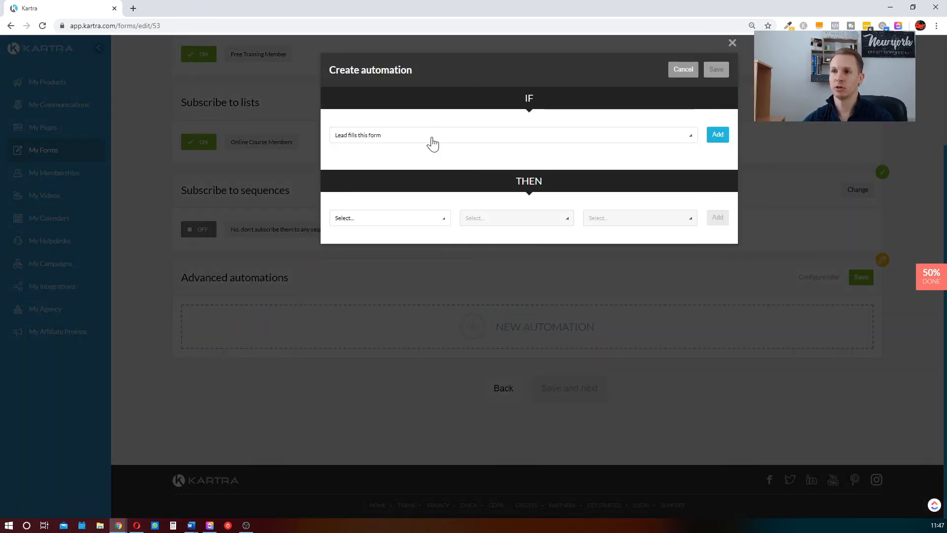
pyautogui.click(427, 137)
pyautogui.click(465, 107)
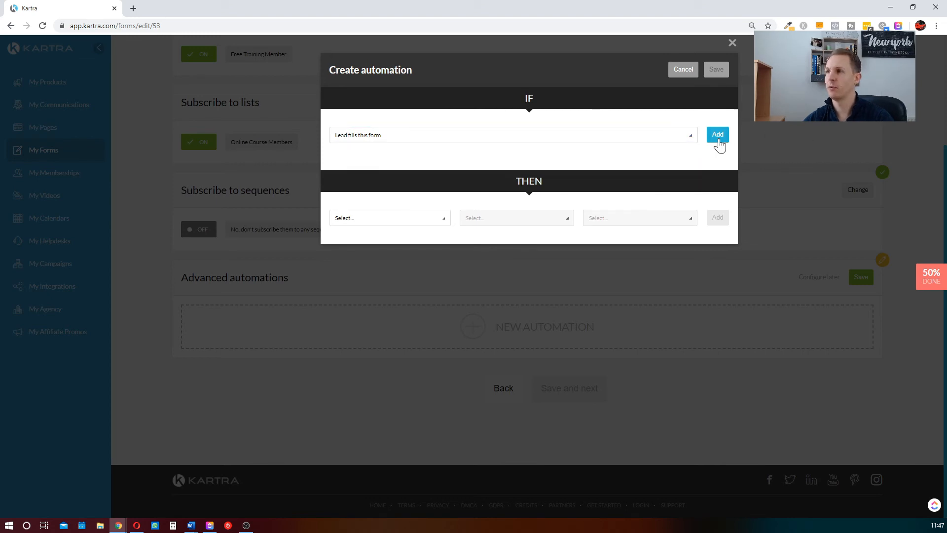
pyautogui.click(717, 135)
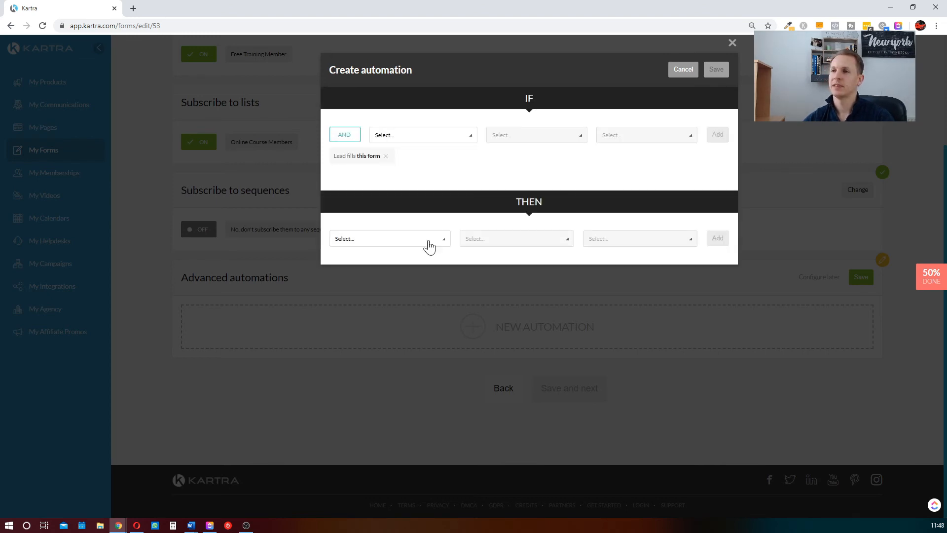
# Look through the available THEN actions, discard the new automation, and return to the form's Automations stage
pyautogui.click(429, 241)
pyautogui.scroll(-5, 390, 275)
pyautogui.scroll(5, 389, 283)
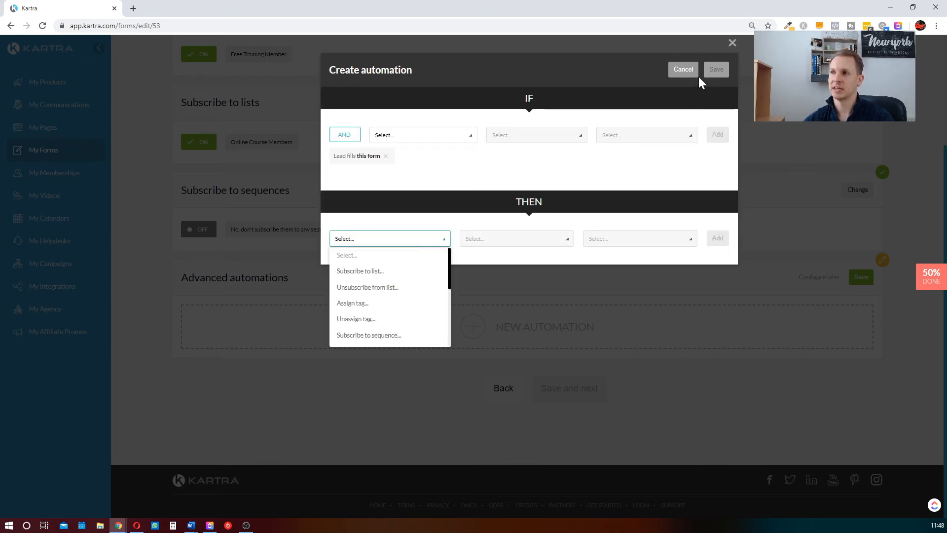
pyautogui.click(684, 70)
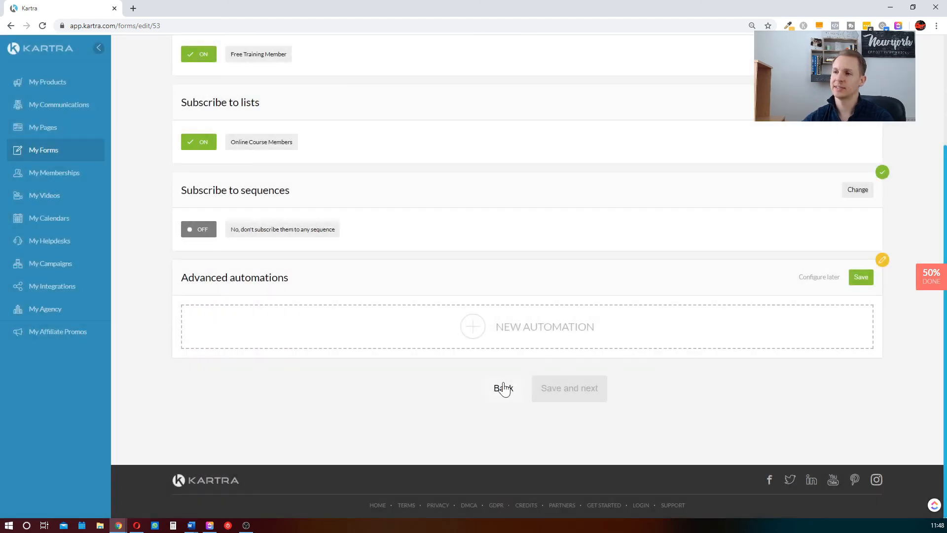
pyautogui.click(503, 388)
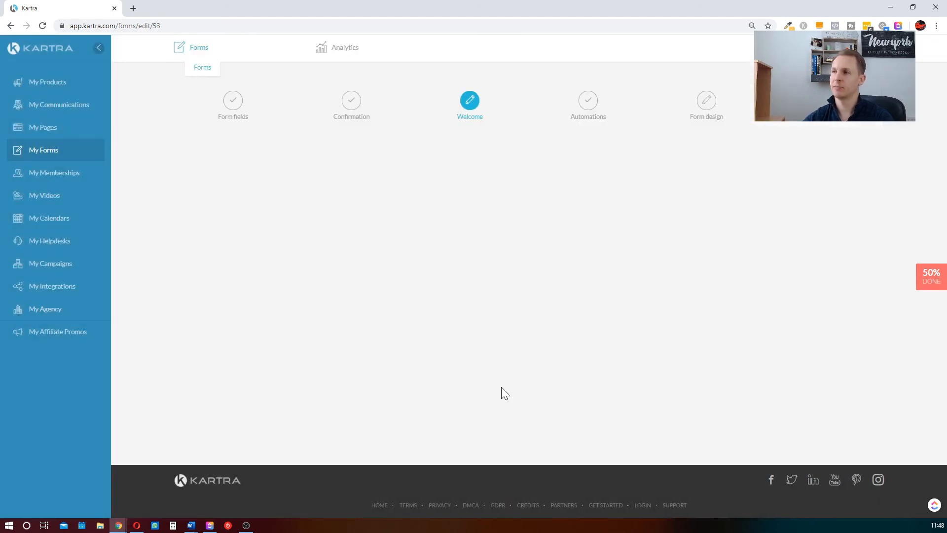
pyautogui.click(564, 250)
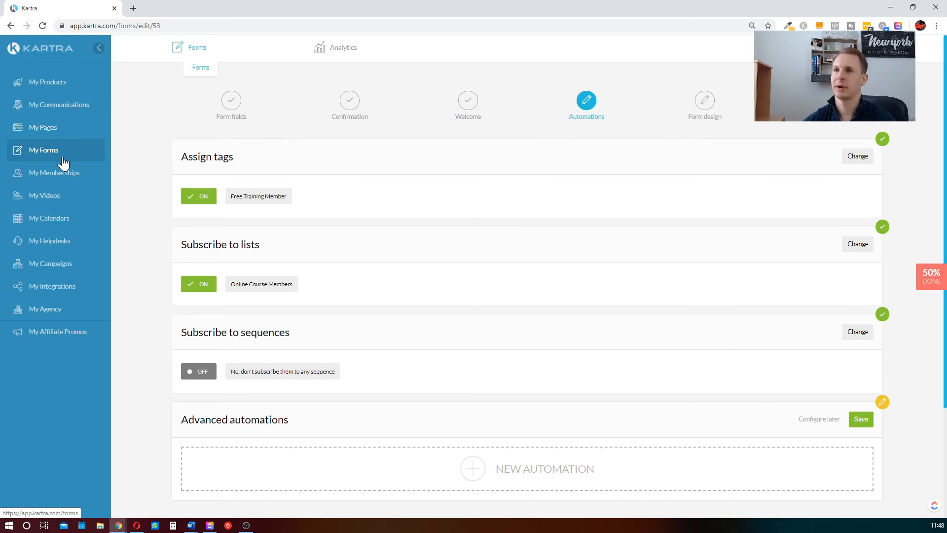
# Leave the form editor and open the overall Automations list among the communications
pyautogui.click(200, 69)
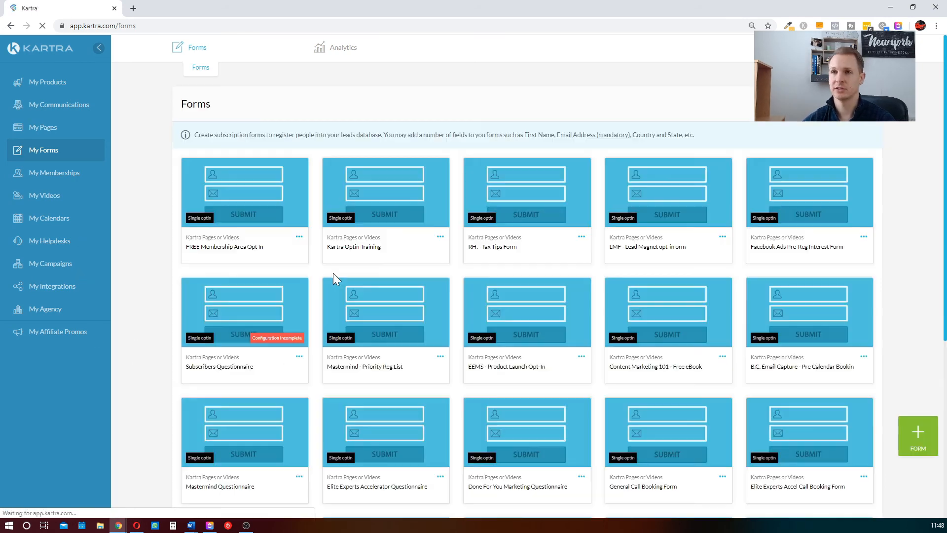
pyautogui.click(81, 105)
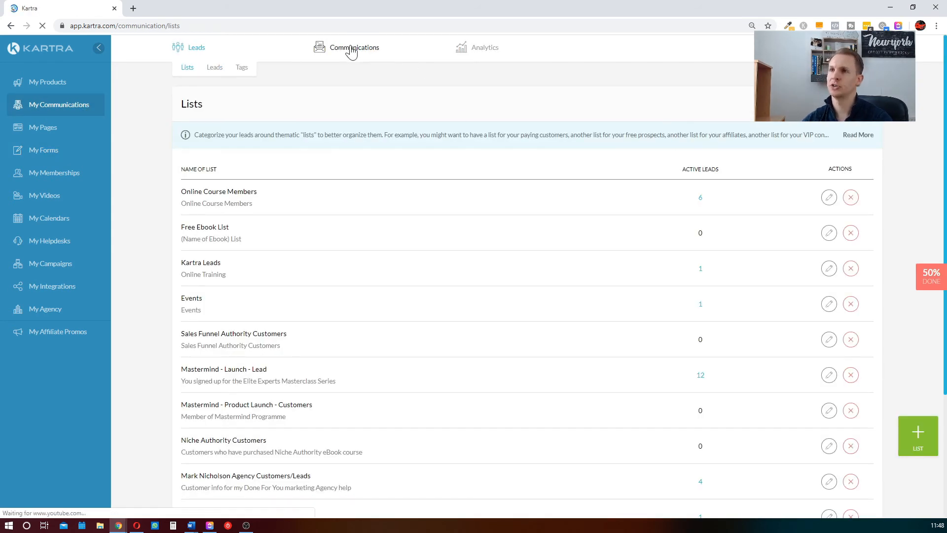
pyautogui.moveTo(483, 54)
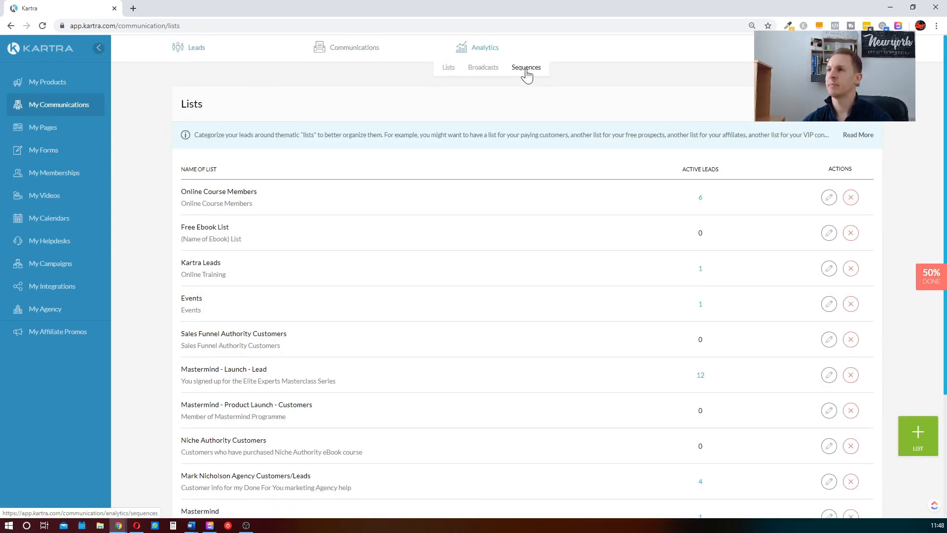
pyautogui.click(408, 72)
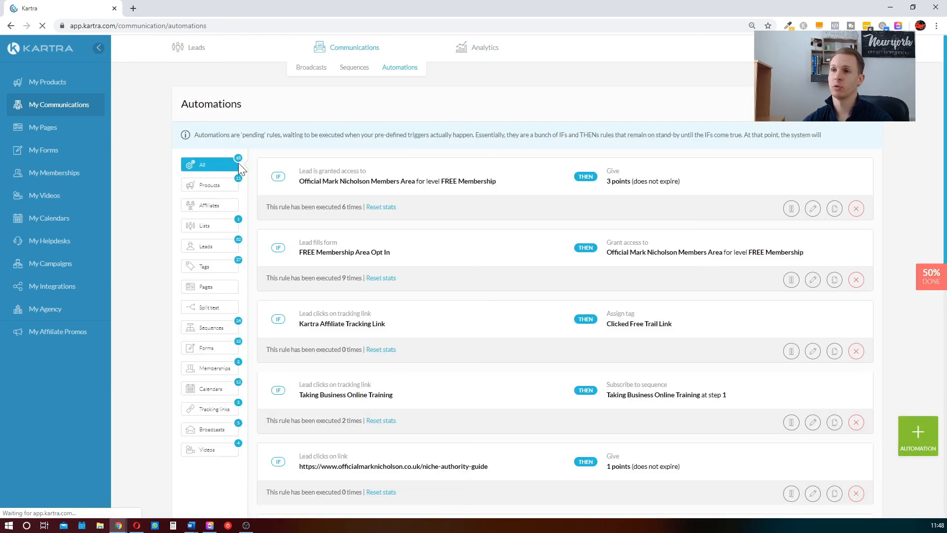
# Show only the Memberships automations and examine the IF and THEN parts of the FREE Membership rules
pyautogui.click(216, 373)
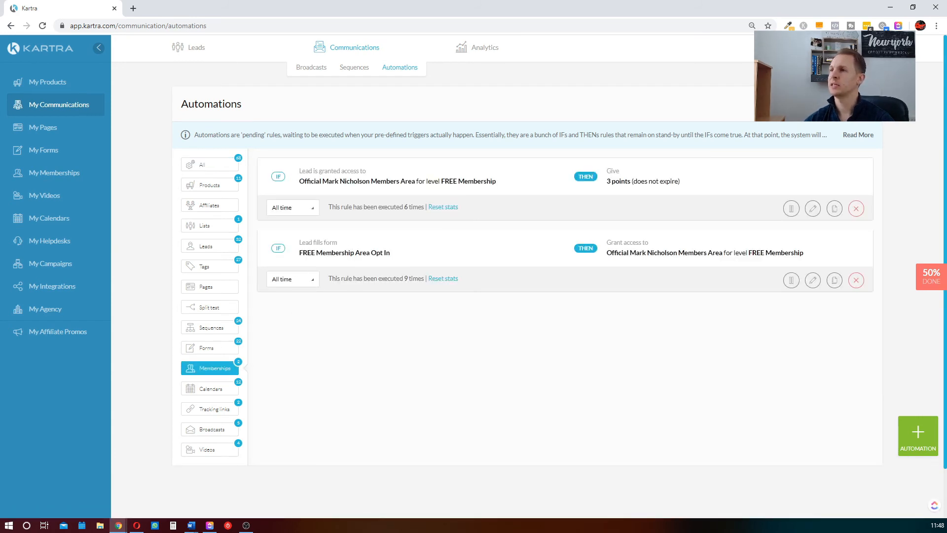
pyautogui.moveTo(301, 252); pyautogui.dragTo(391, 254)
pyautogui.click(668, 251)
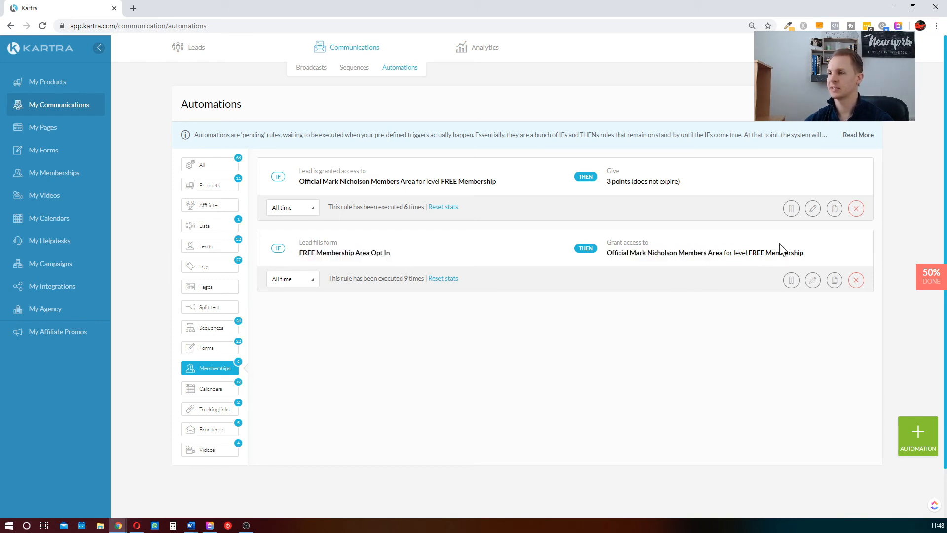
pyautogui.moveTo(299, 181); pyautogui.dragTo(543, 196)
pyautogui.moveTo(605, 184); pyautogui.dragTo(670, 184)
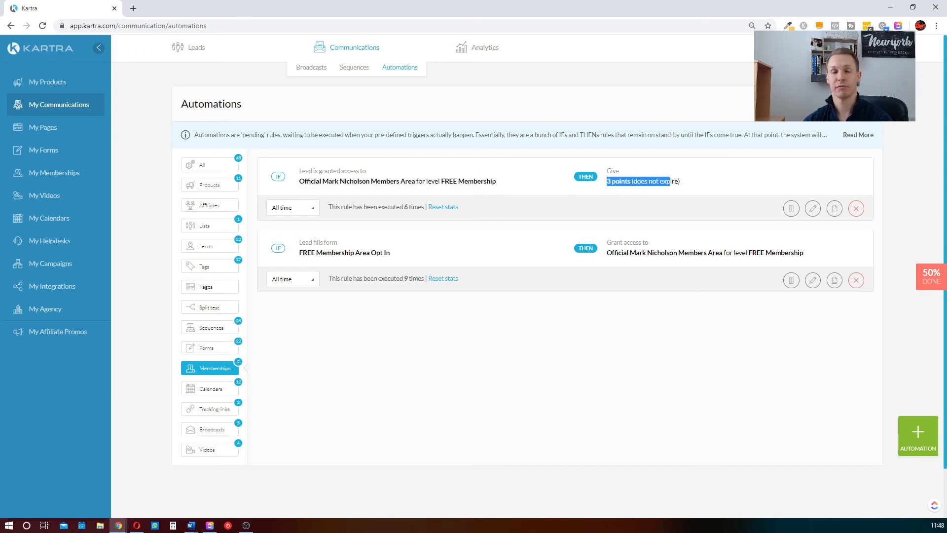
pyautogui.click(580, 333)
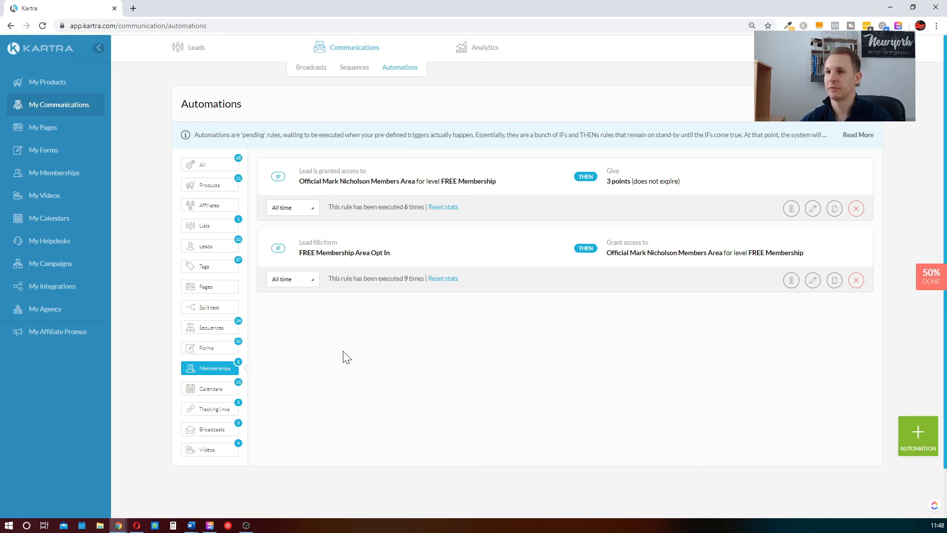
# Show only the Lists automations and examine the IF and THEN parts of the "Free Recourses Download" rule
pyautogui.click(218, 313)
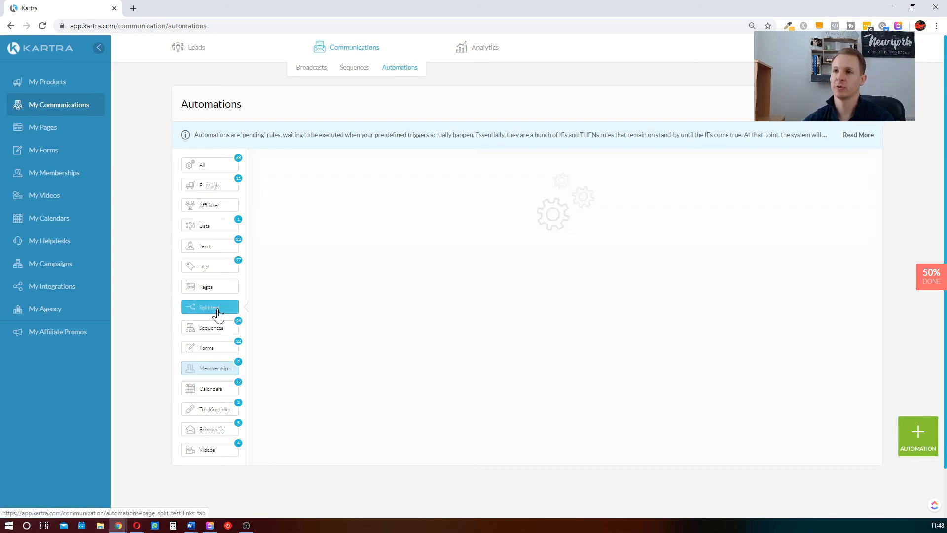
pyautogui.click(207, 226)
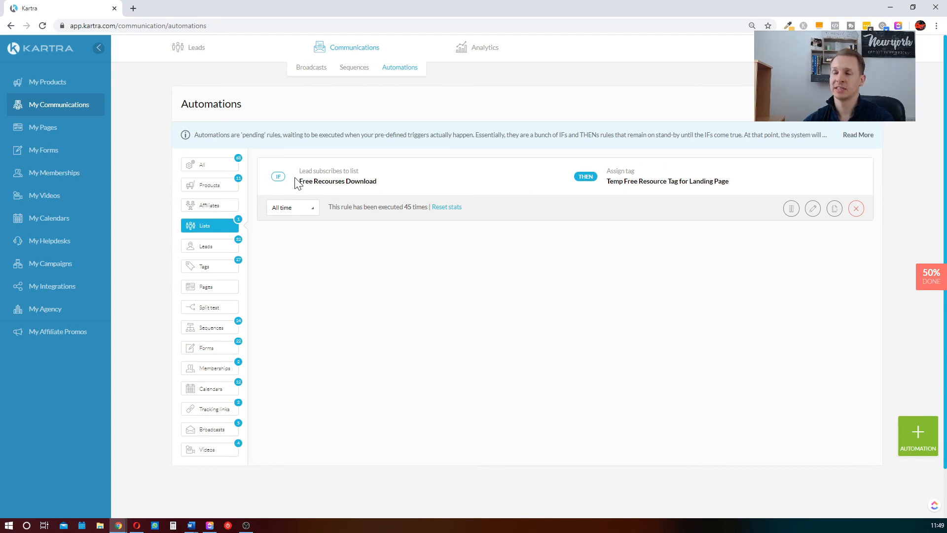
pyautogui.moveTo(299, 181); pyautogui.dragTo(531, 185)
pyautogui.click(590, 176)
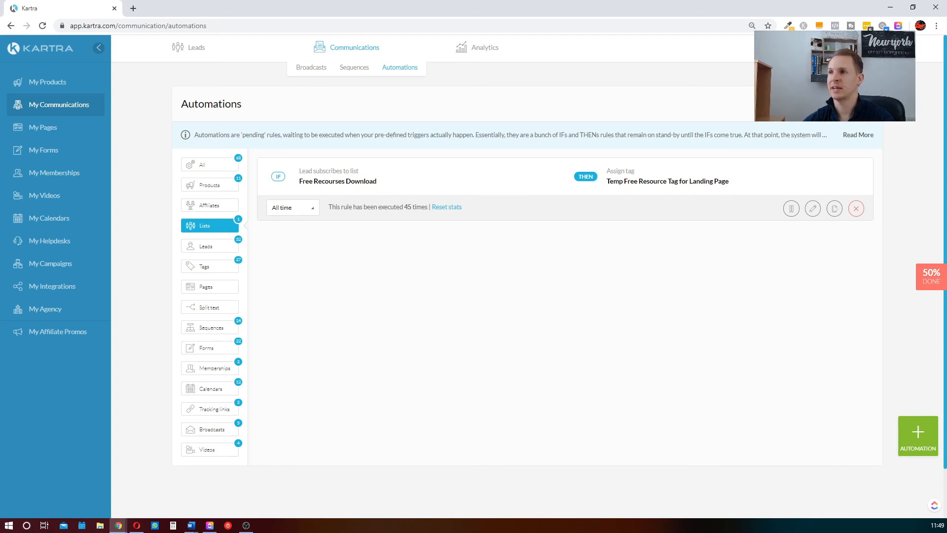
pyautogui.moveTo(613, 182); pyautogui.dragTo(696, 182)
pyautogui.click(669, 189)
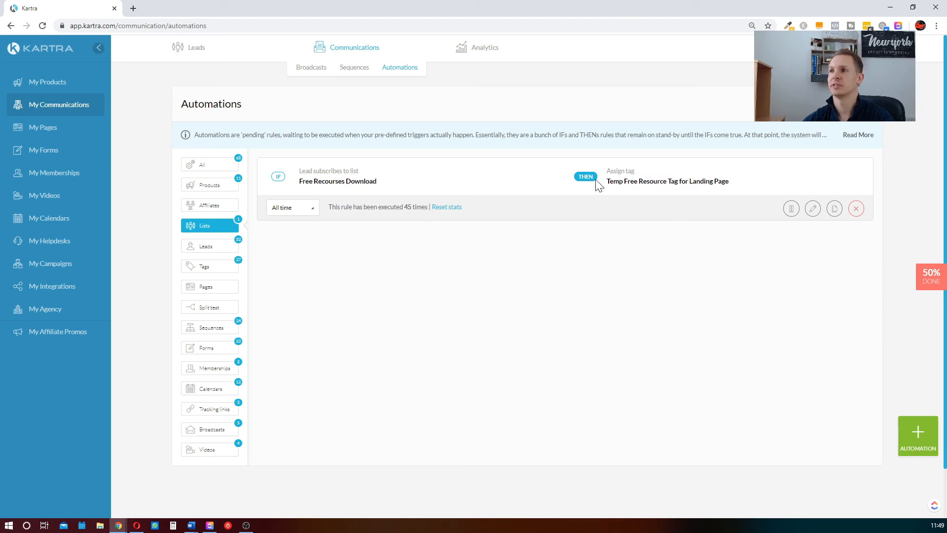